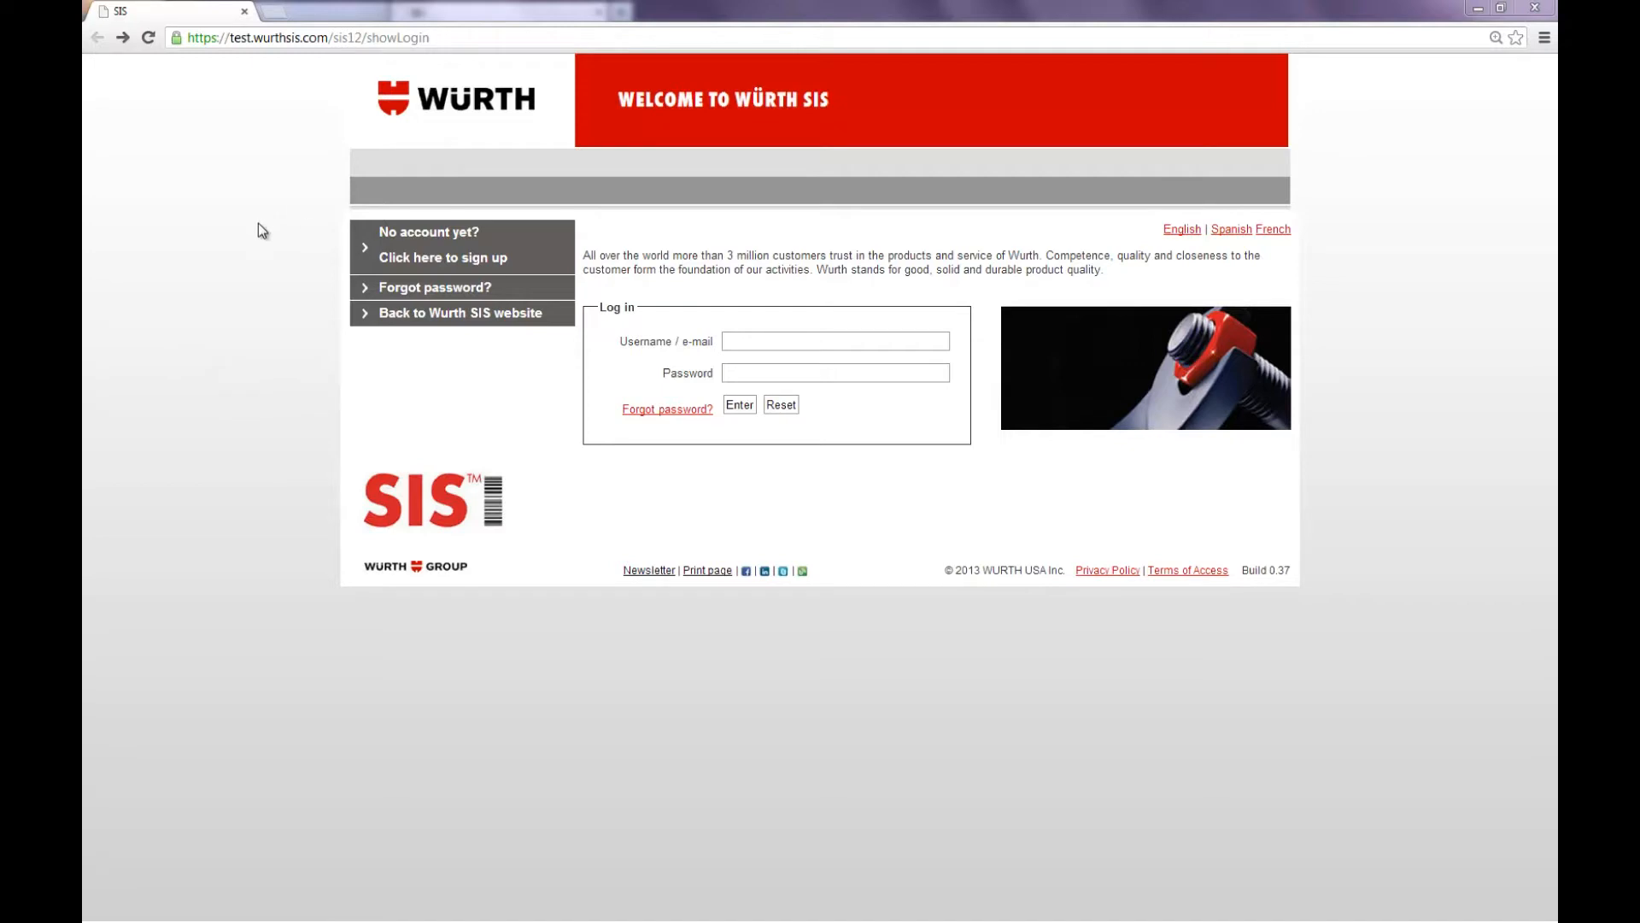
Step: Open the new account sign-up form and enter the shop name Laymon Trucking and the shop's Wurth customer number
left_click(420, 258)
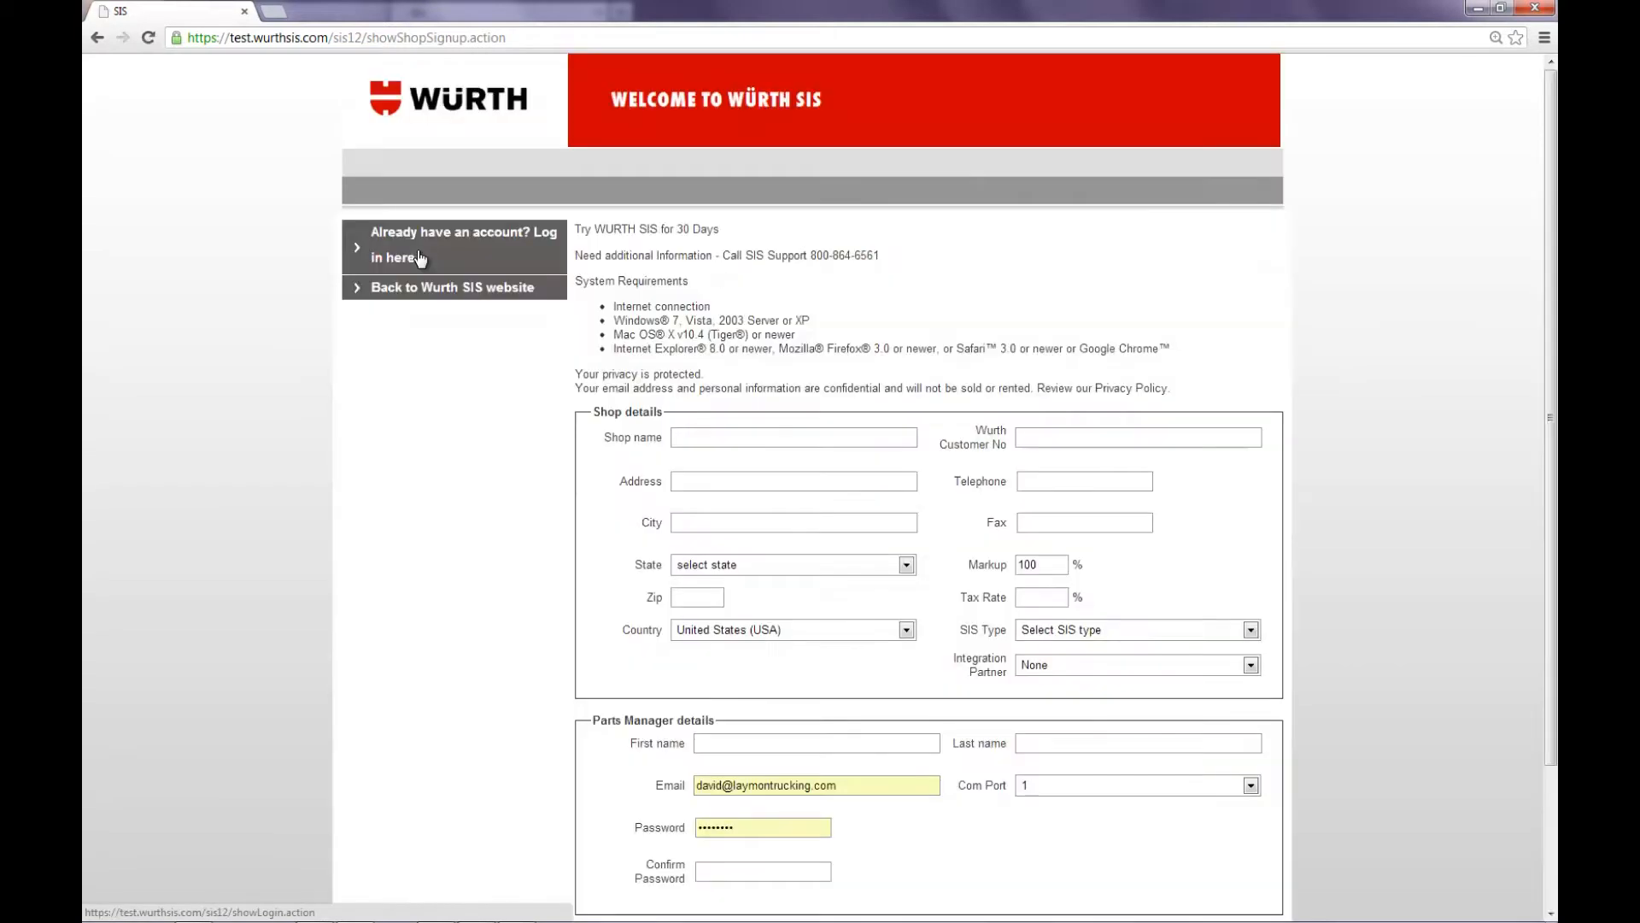
left_click(748, 439)
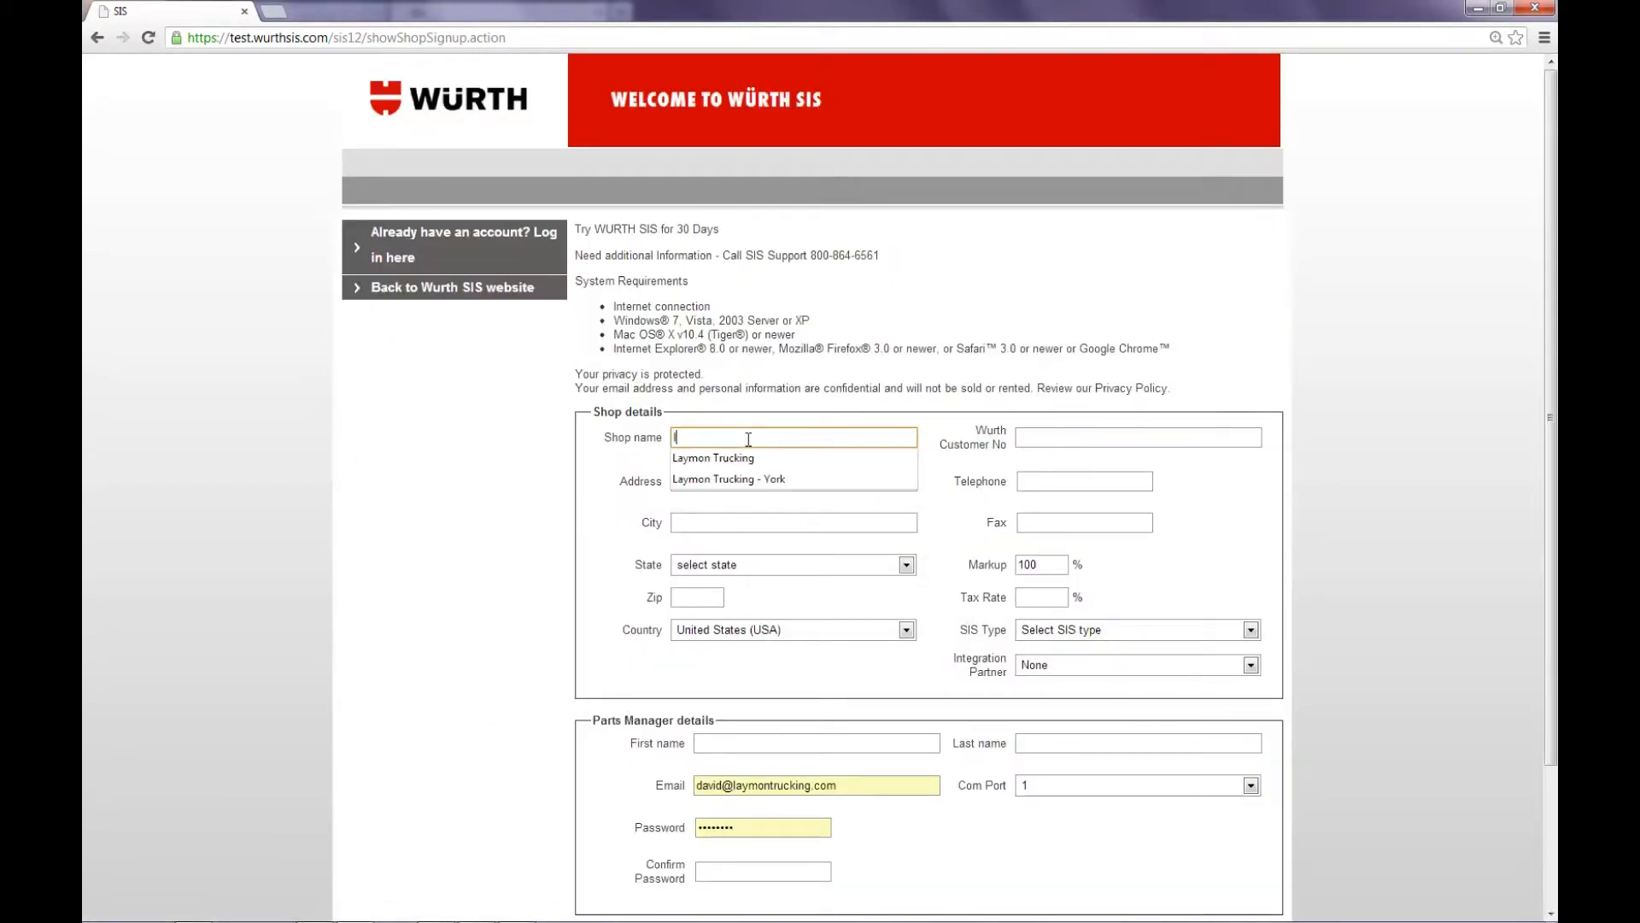
key("Down")
key("Tab")
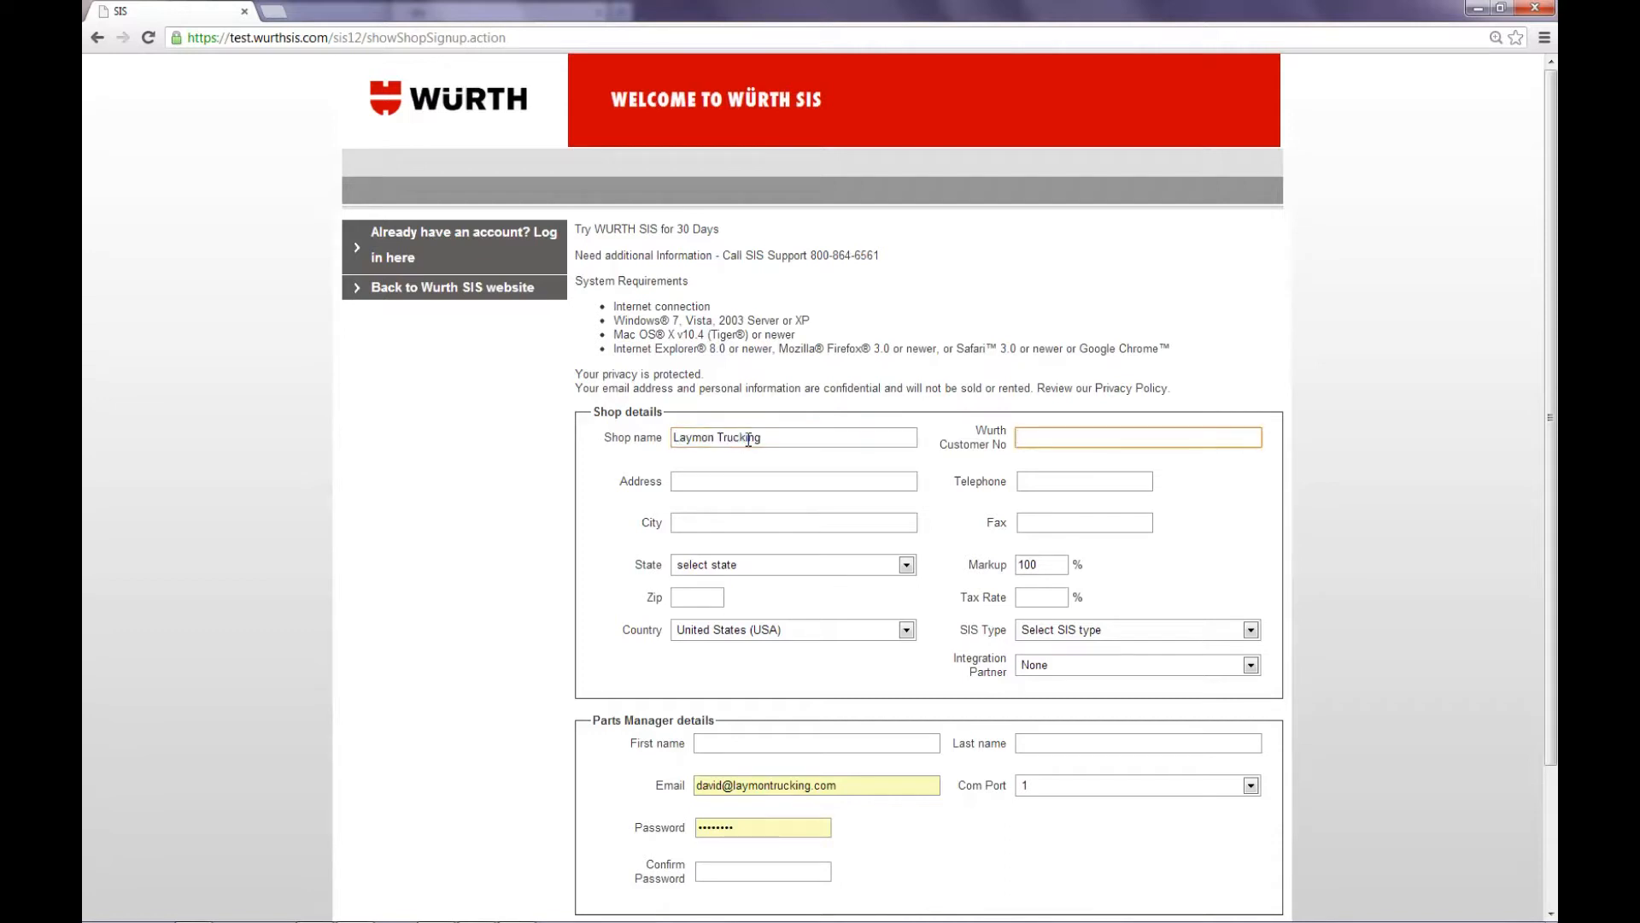
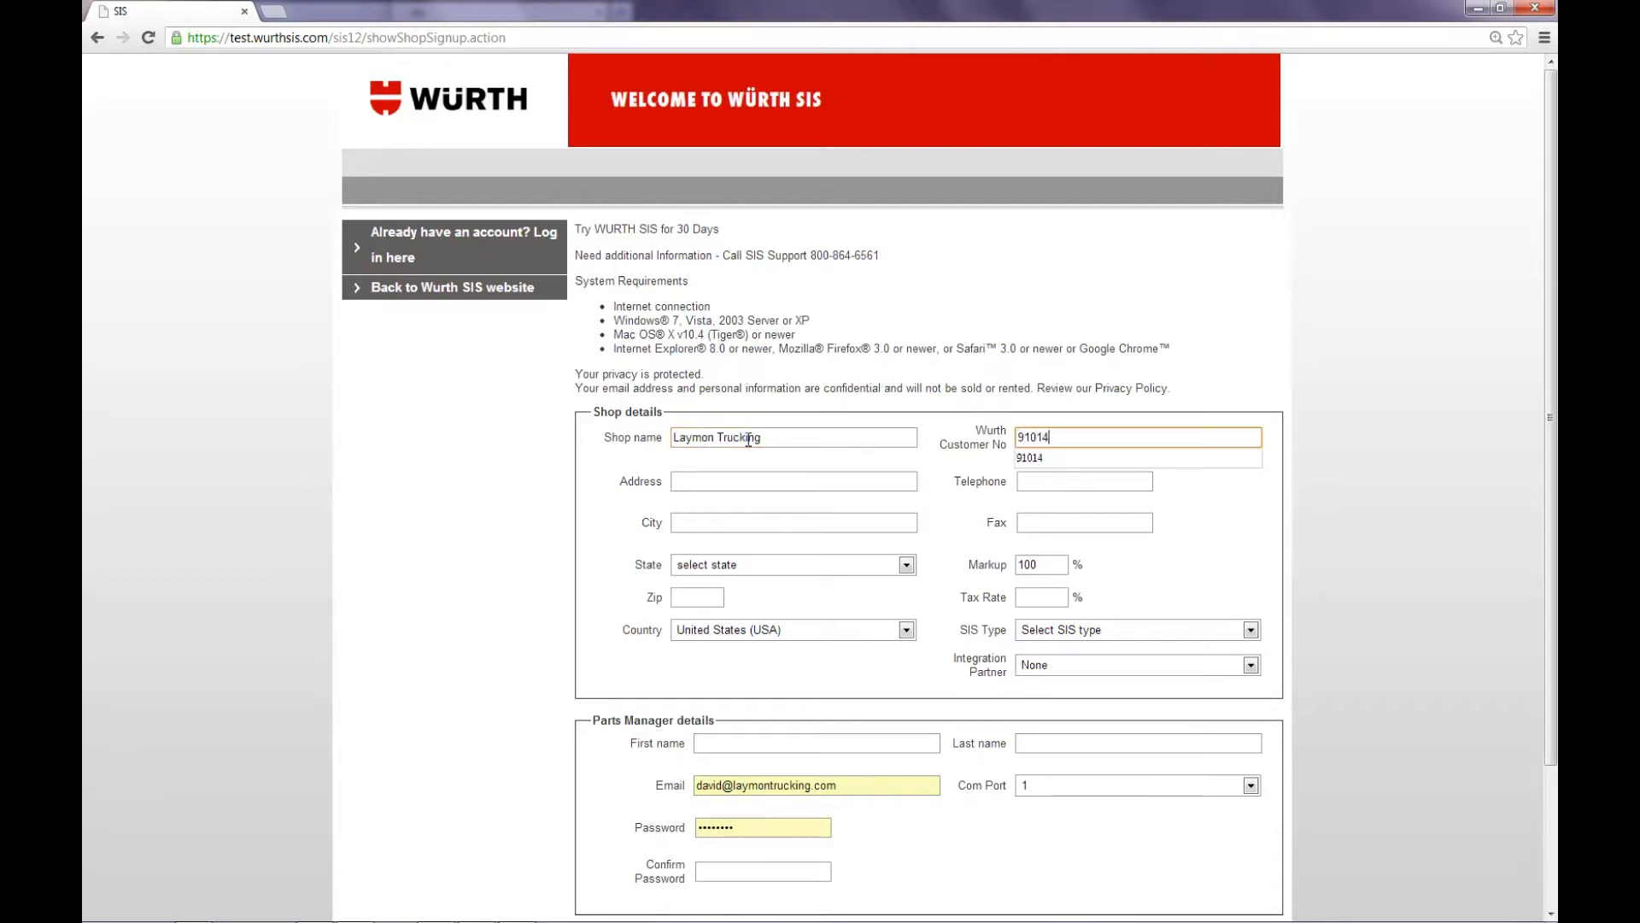
key("Tab")
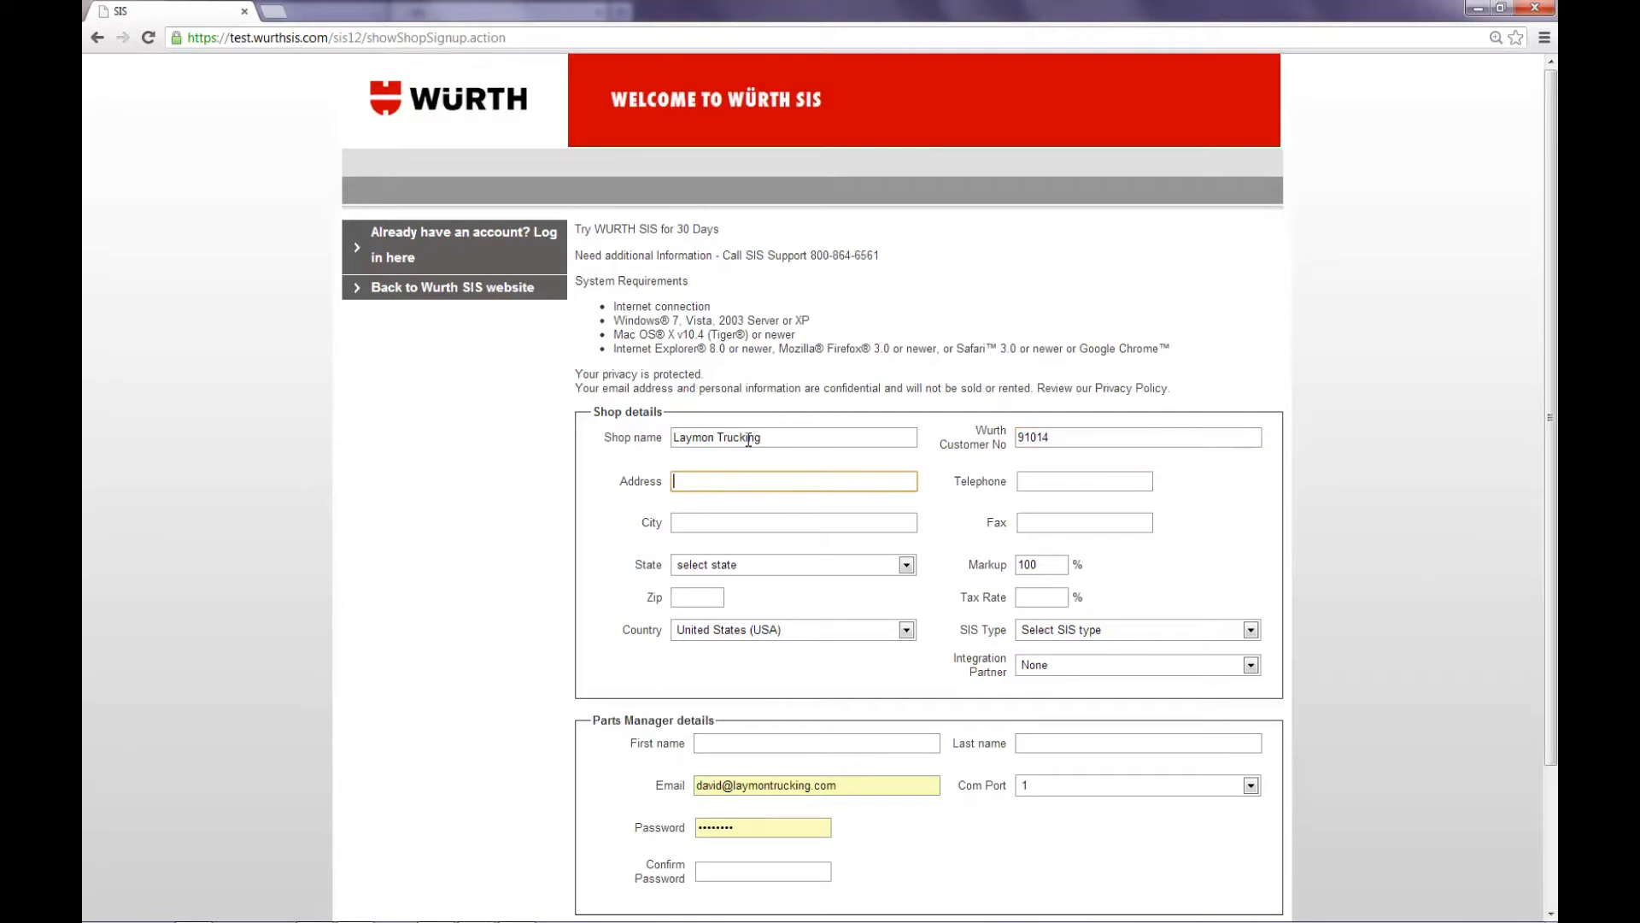
Step: Fill in the shop's street address and telephone number in the shop details
type("15")
key("Down")
key("Return")
key("Tab")
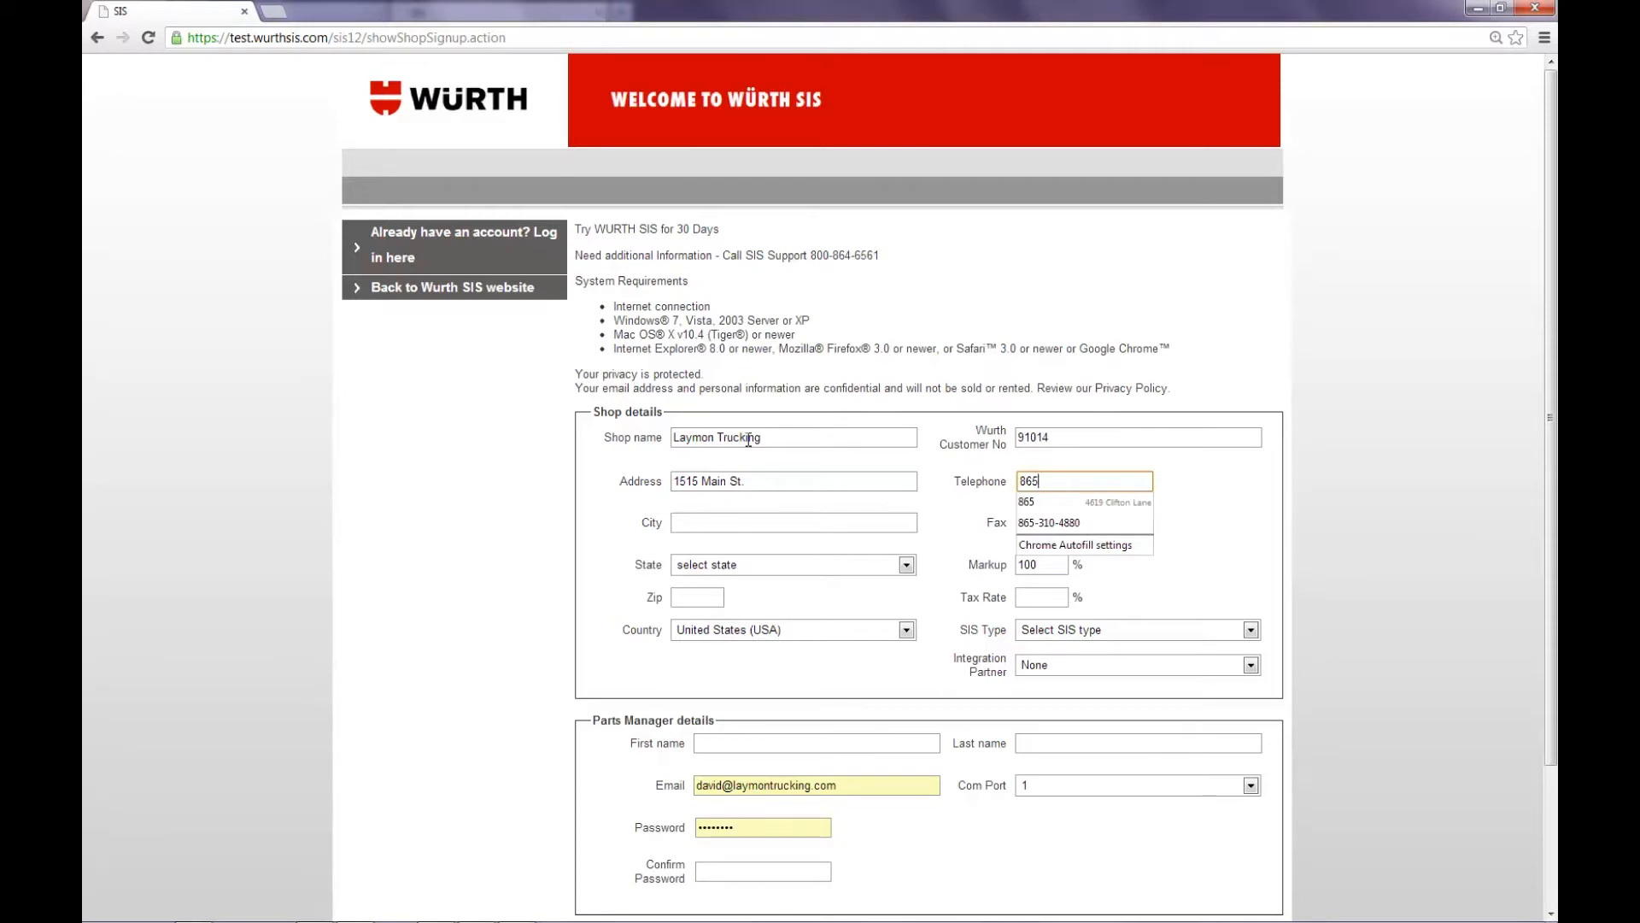
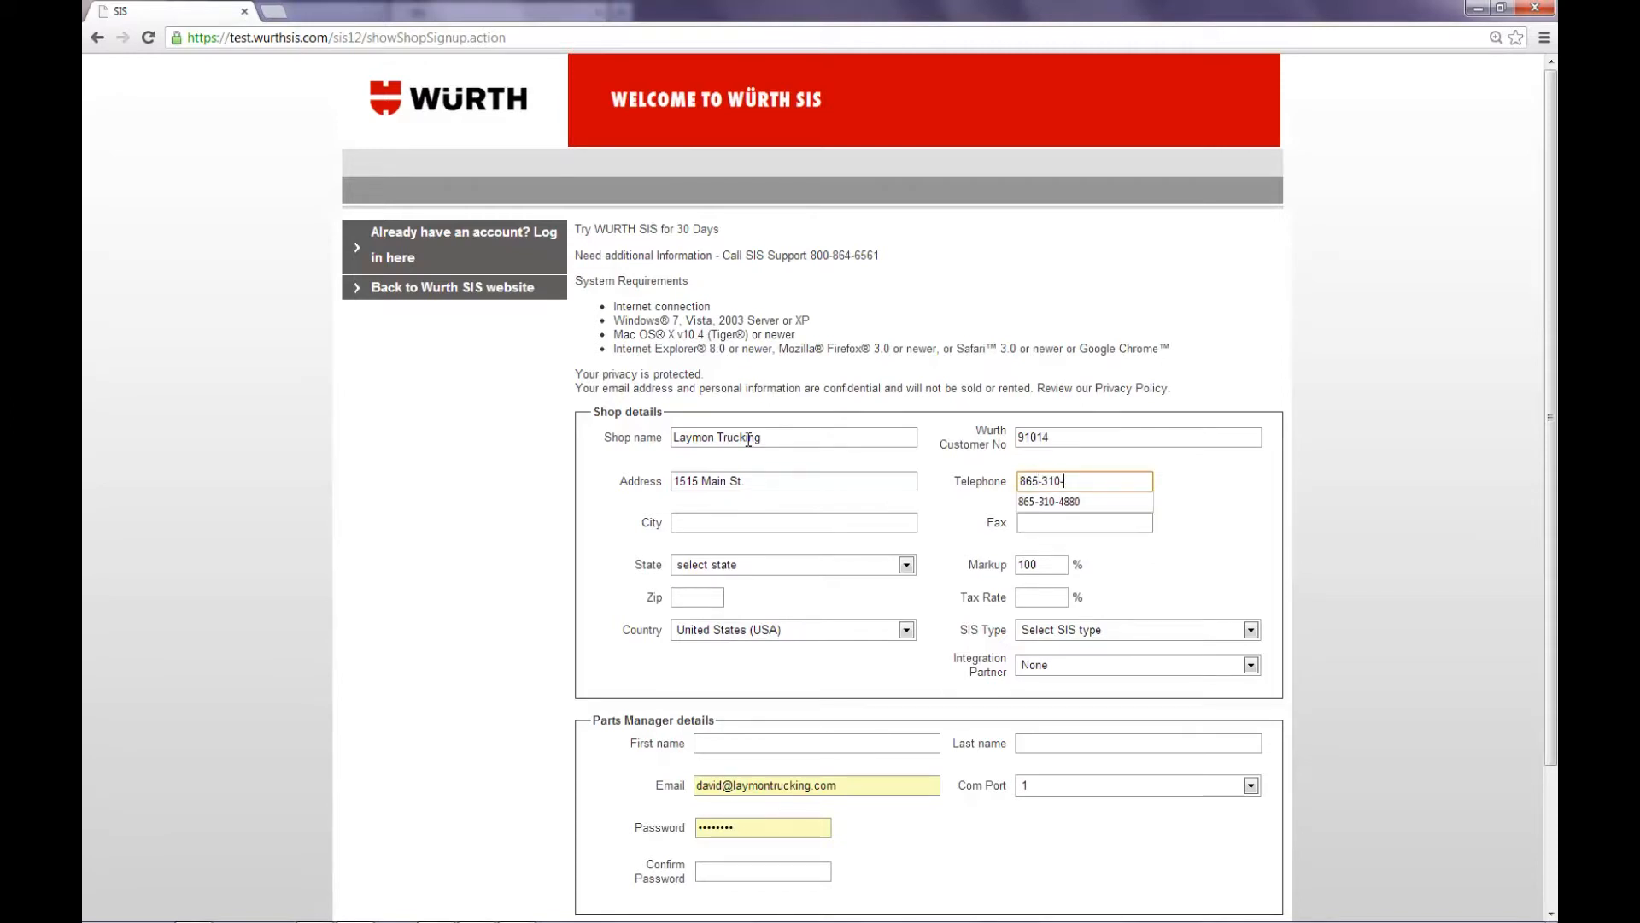
key("Tab")
Step: Fill in the shop's city and fax number in the shop details
type("Kn")
key("Down")
key("Tab")
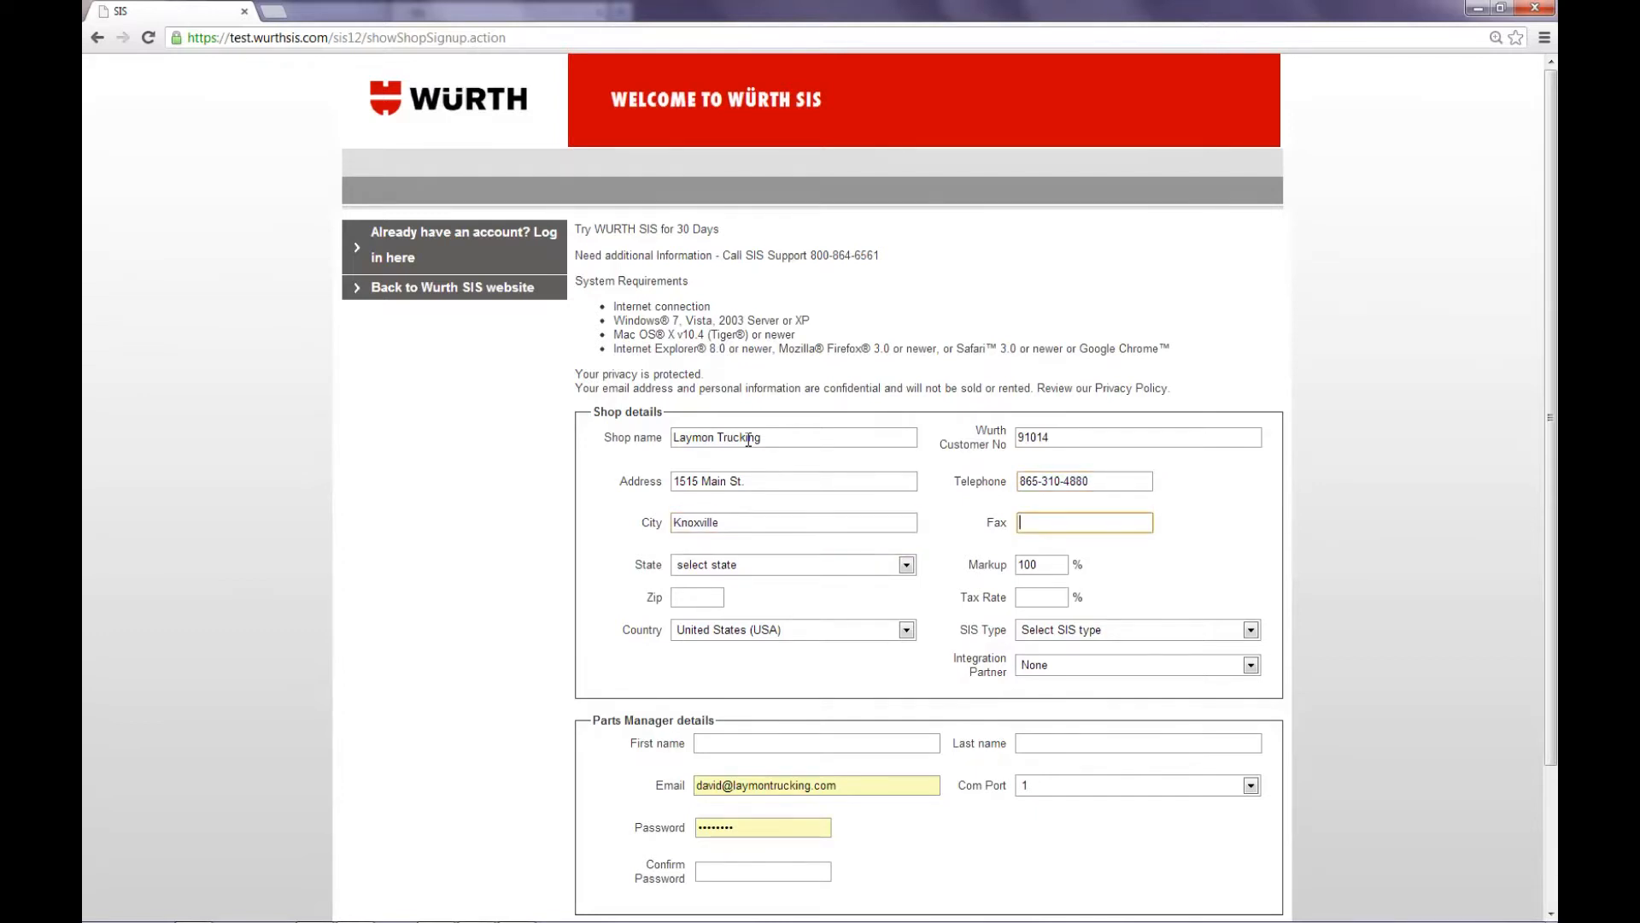
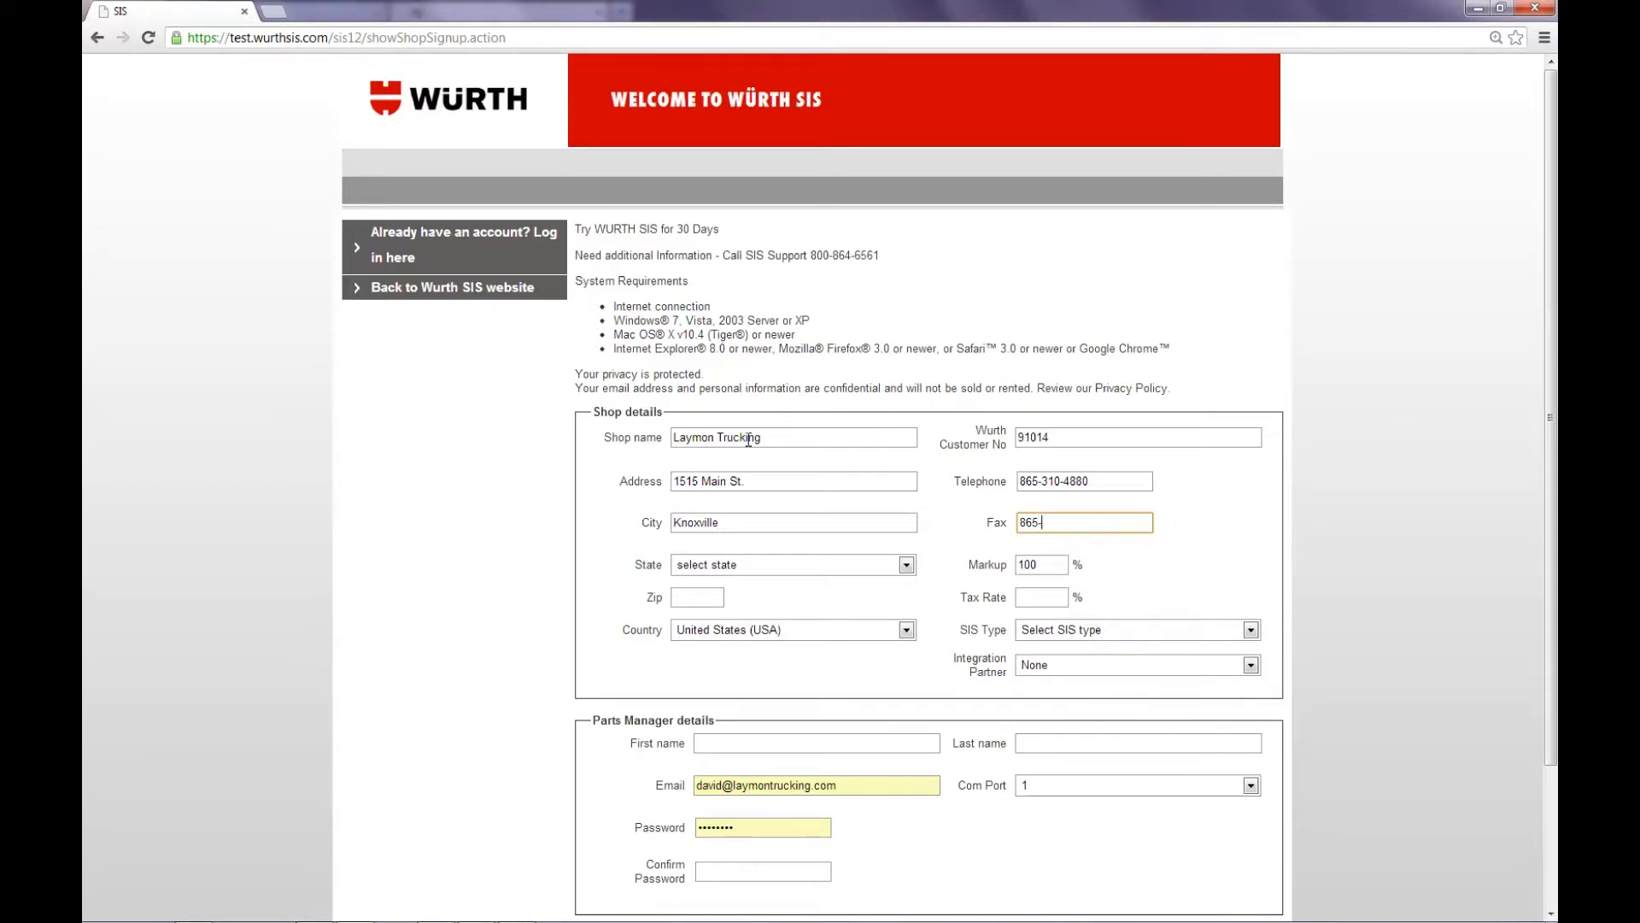
key("Tab")
Step: Select the shop's state, set the markup to 30%, and enter the zip code
type("t")
key("Tab")
type("30")
key("Tab")
type("37924")
Step: Set the shop's SIS type to Cargo, skipping the tax rate and country fields
key("Tab")
key("Tab")
key("Tab")
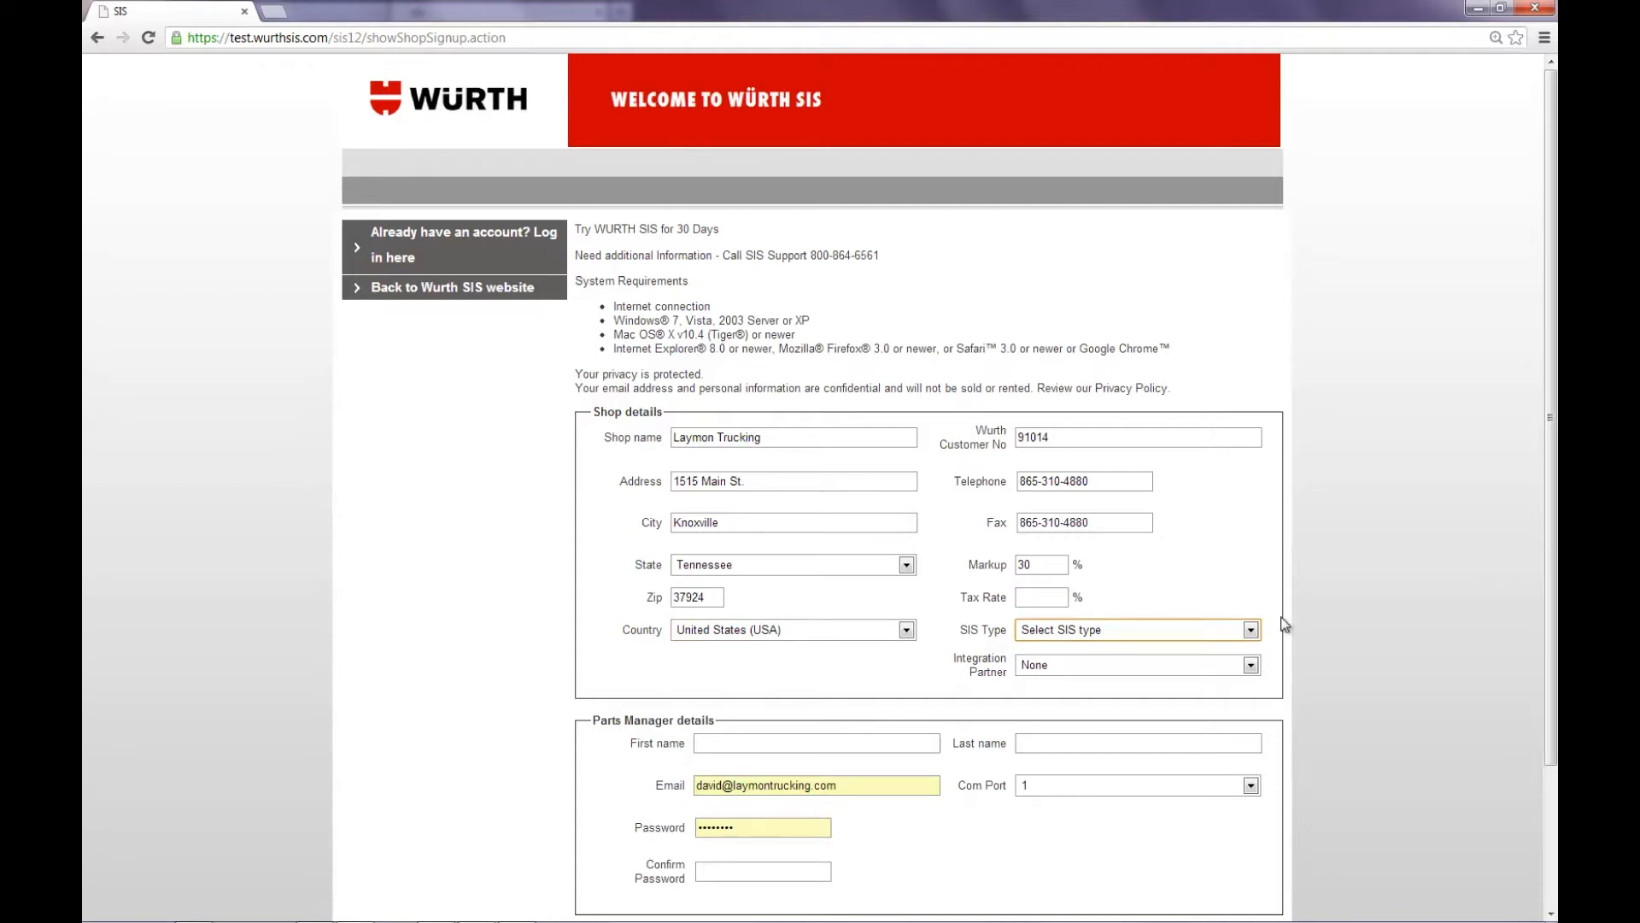
left_click(1252, 631)
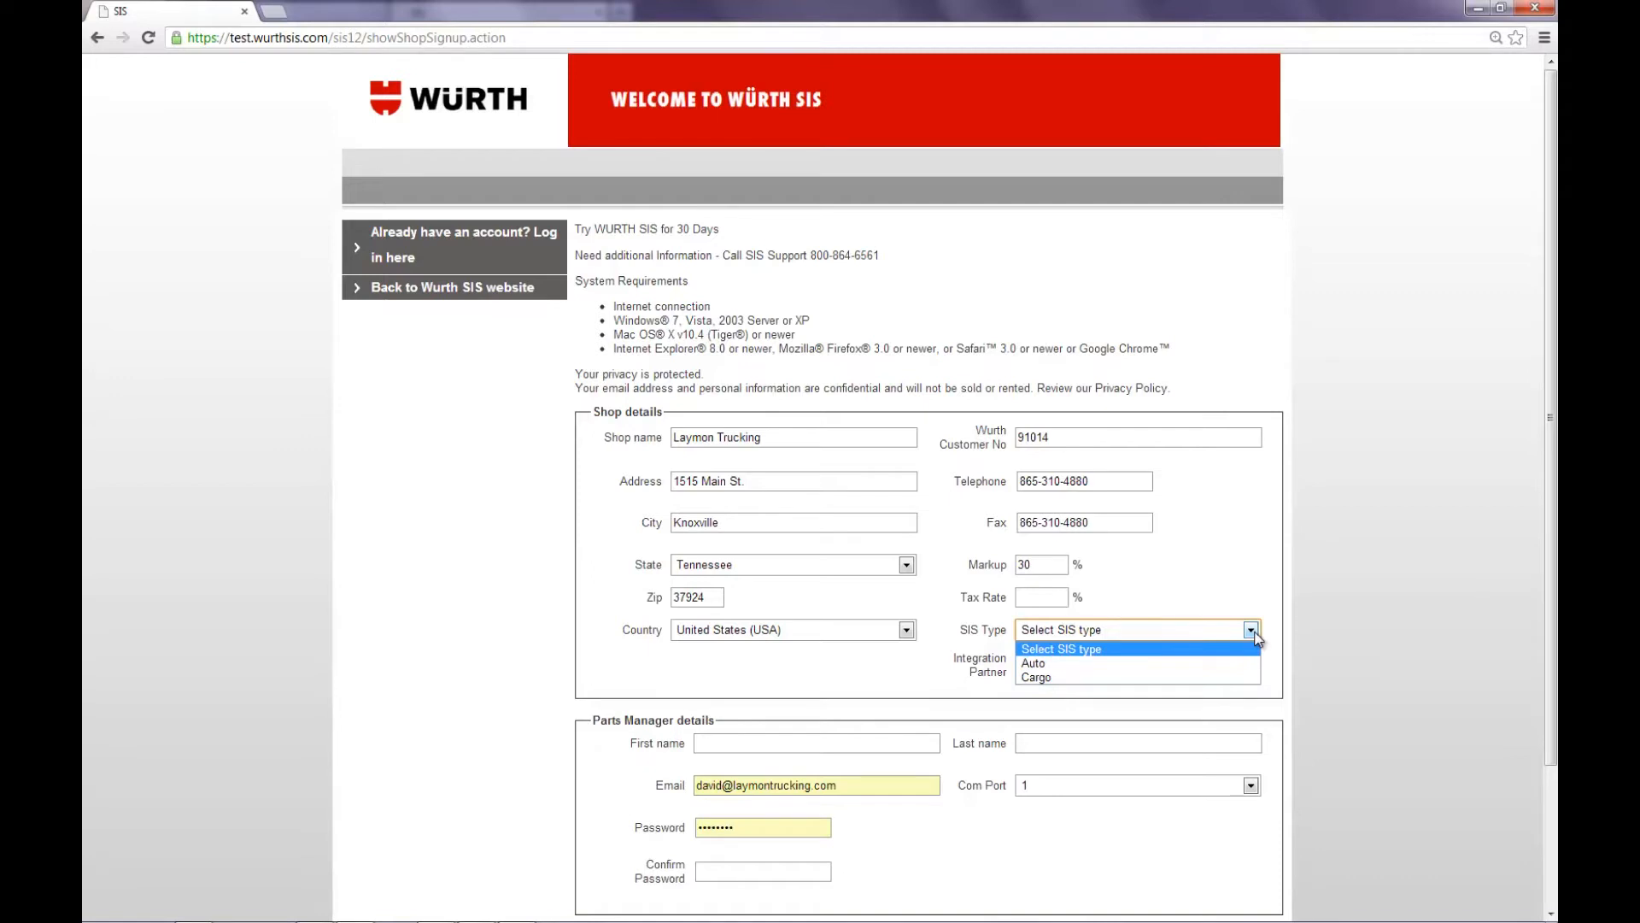
left_click(1058, 677)
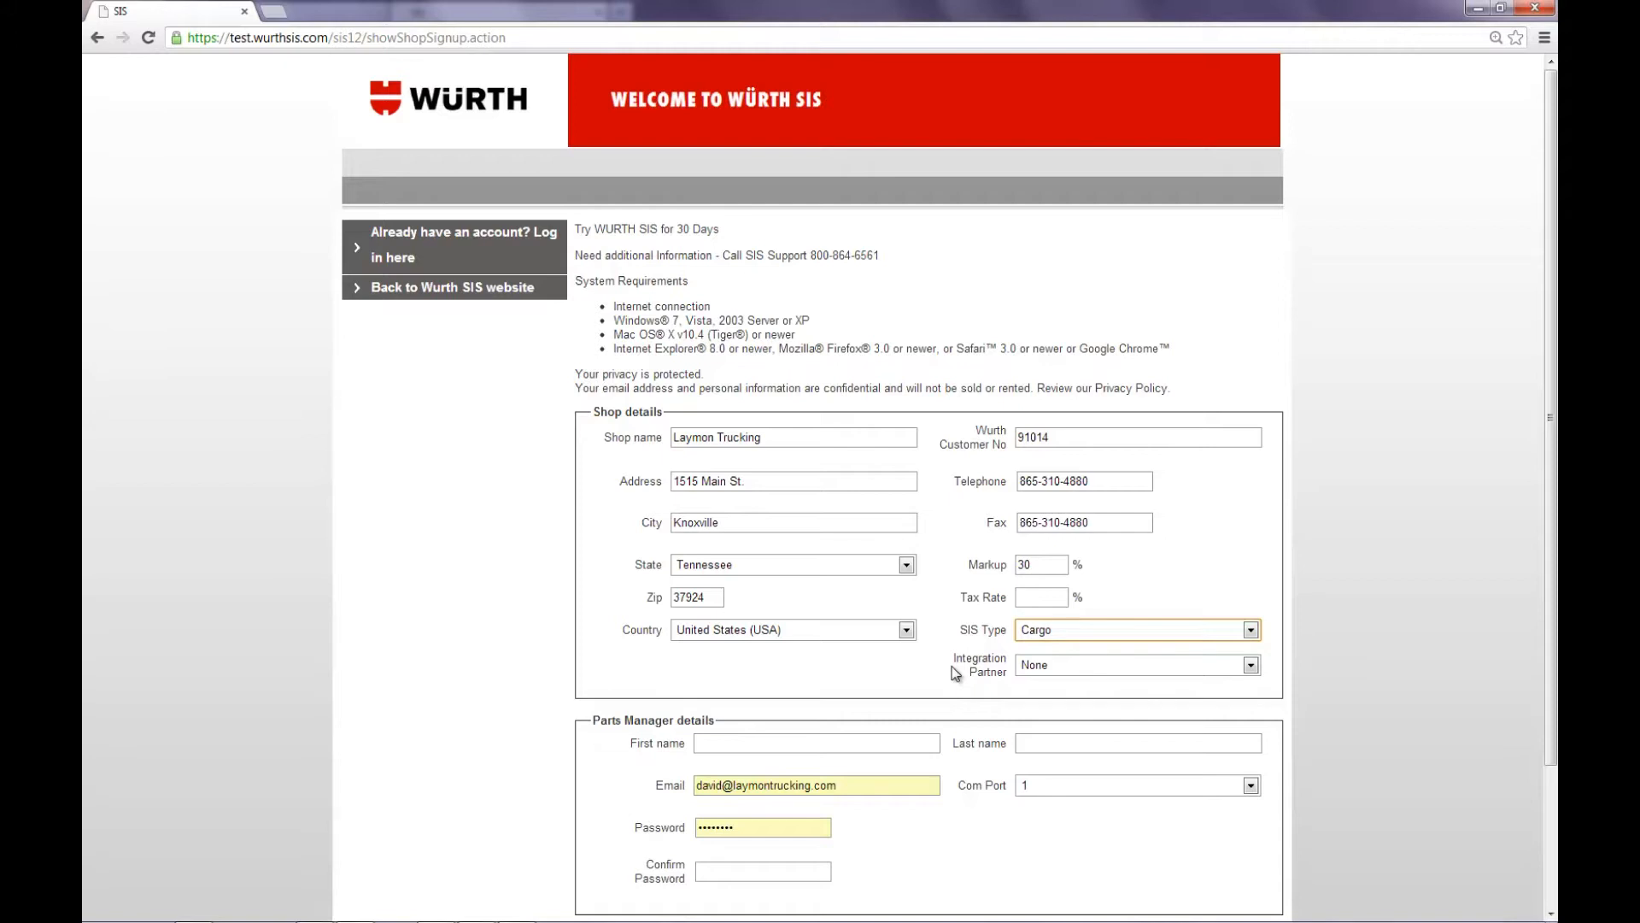
Step: Enter the parts manager's first and last name
left_click(804, 746)
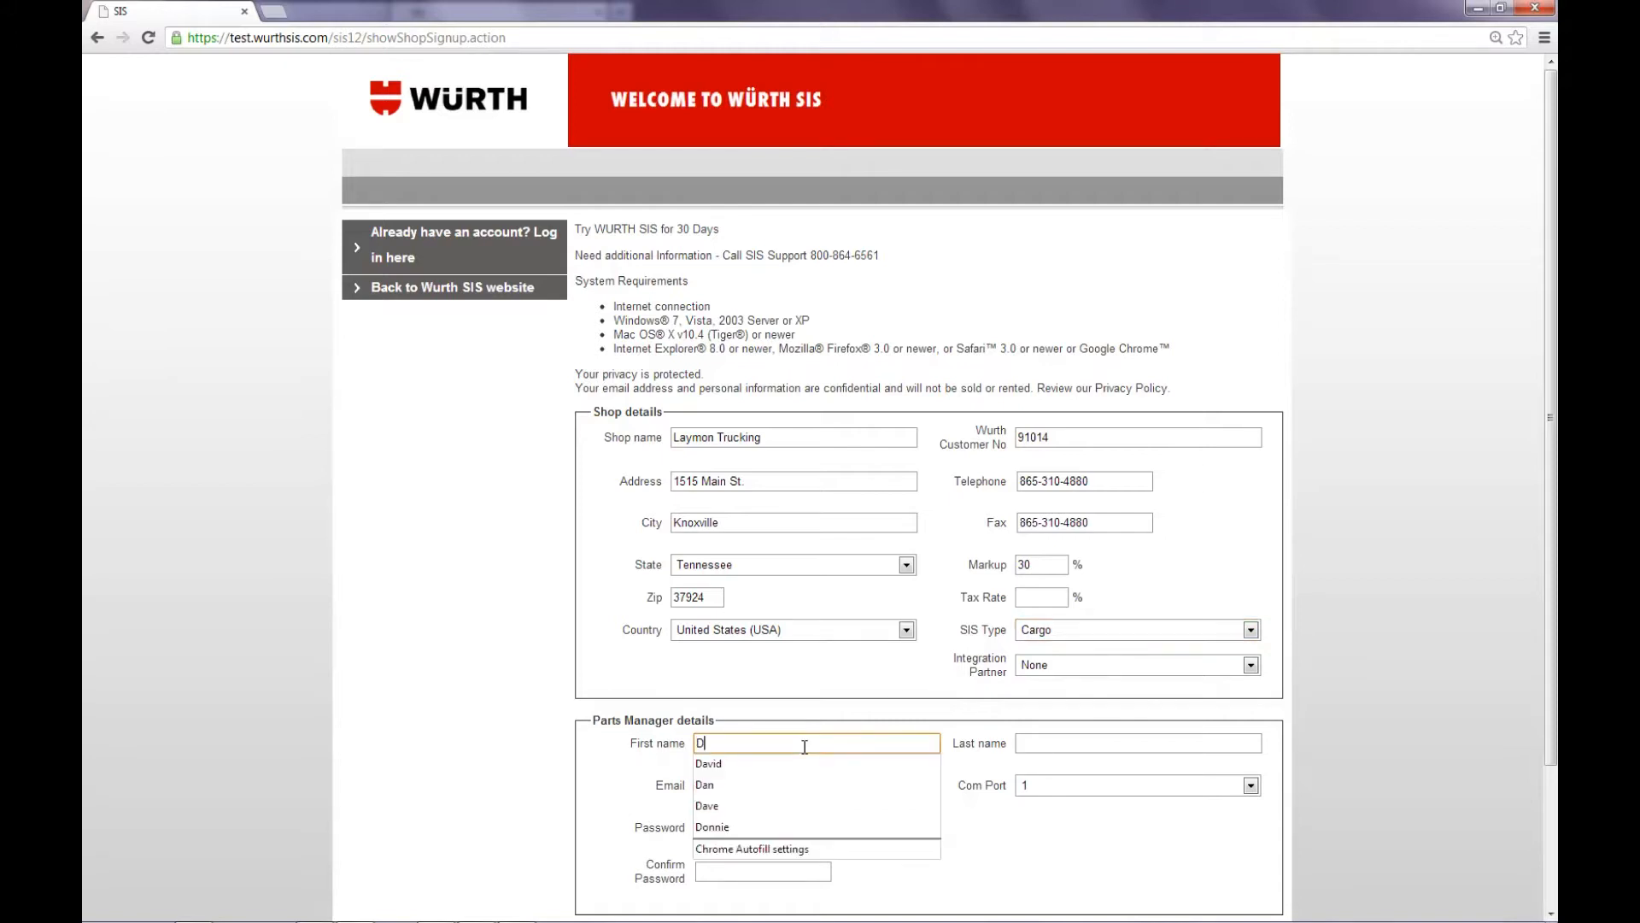
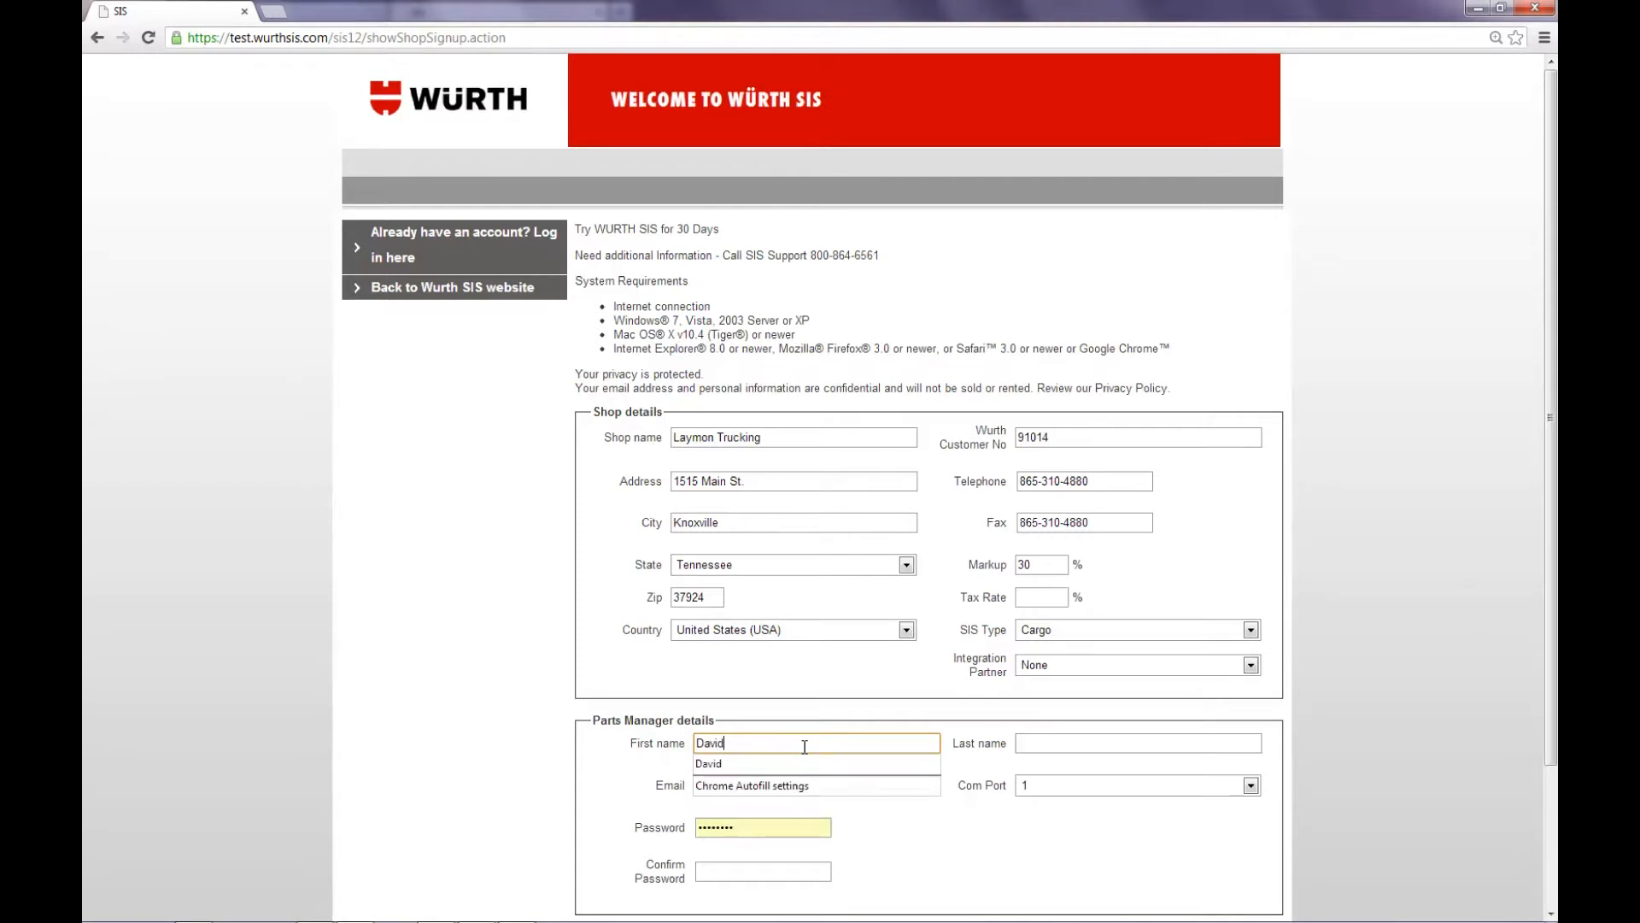
key("Tab")
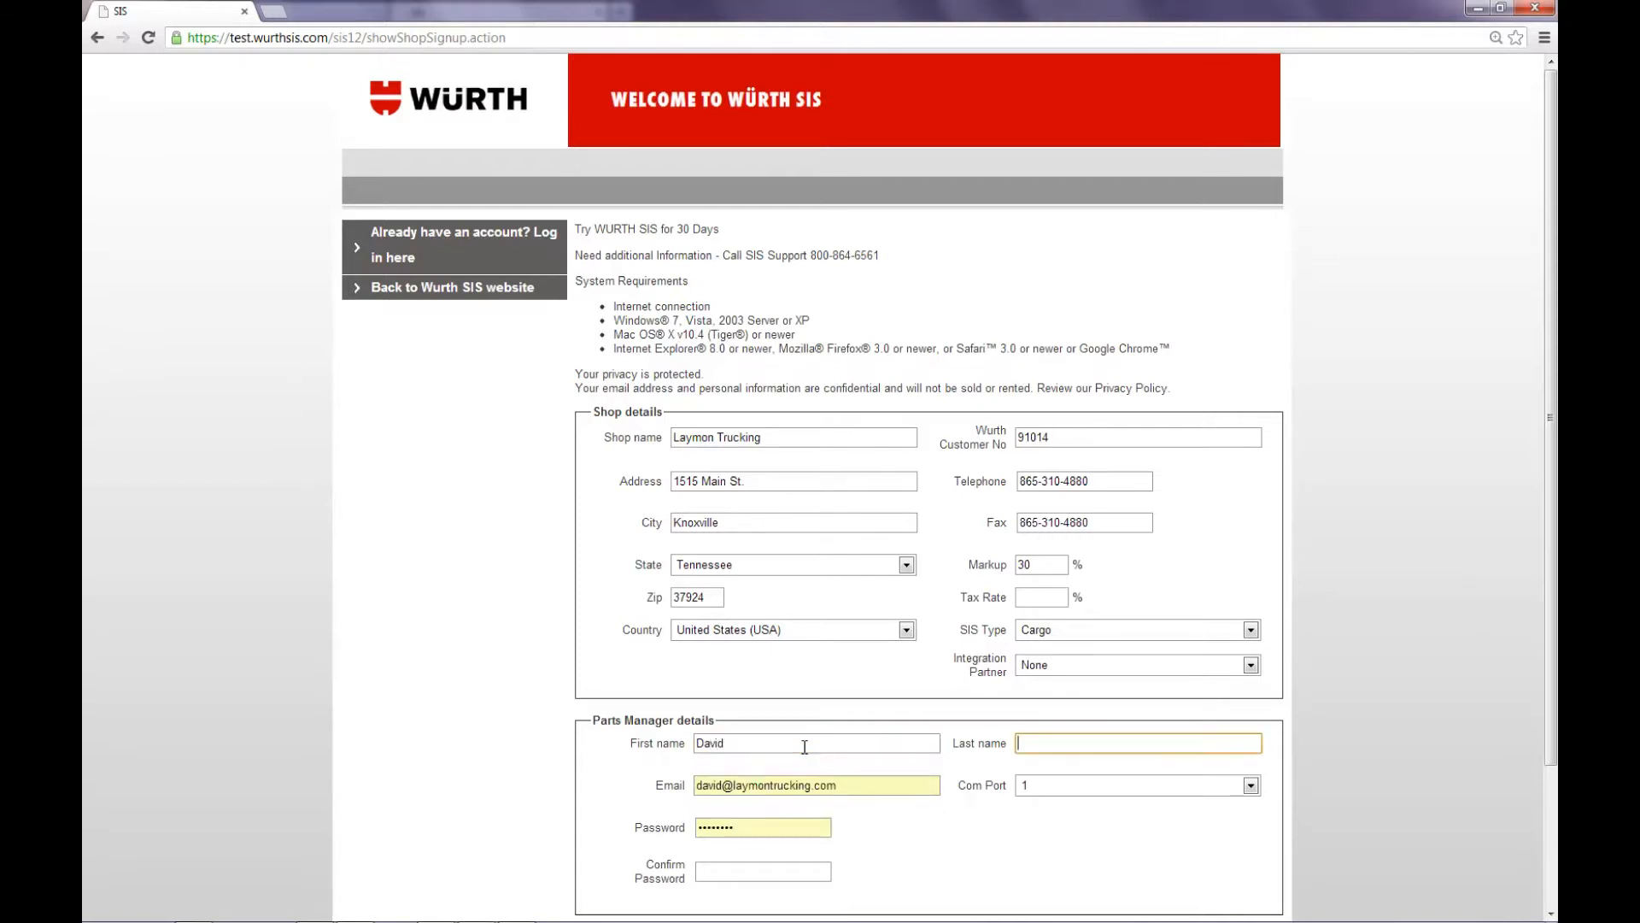
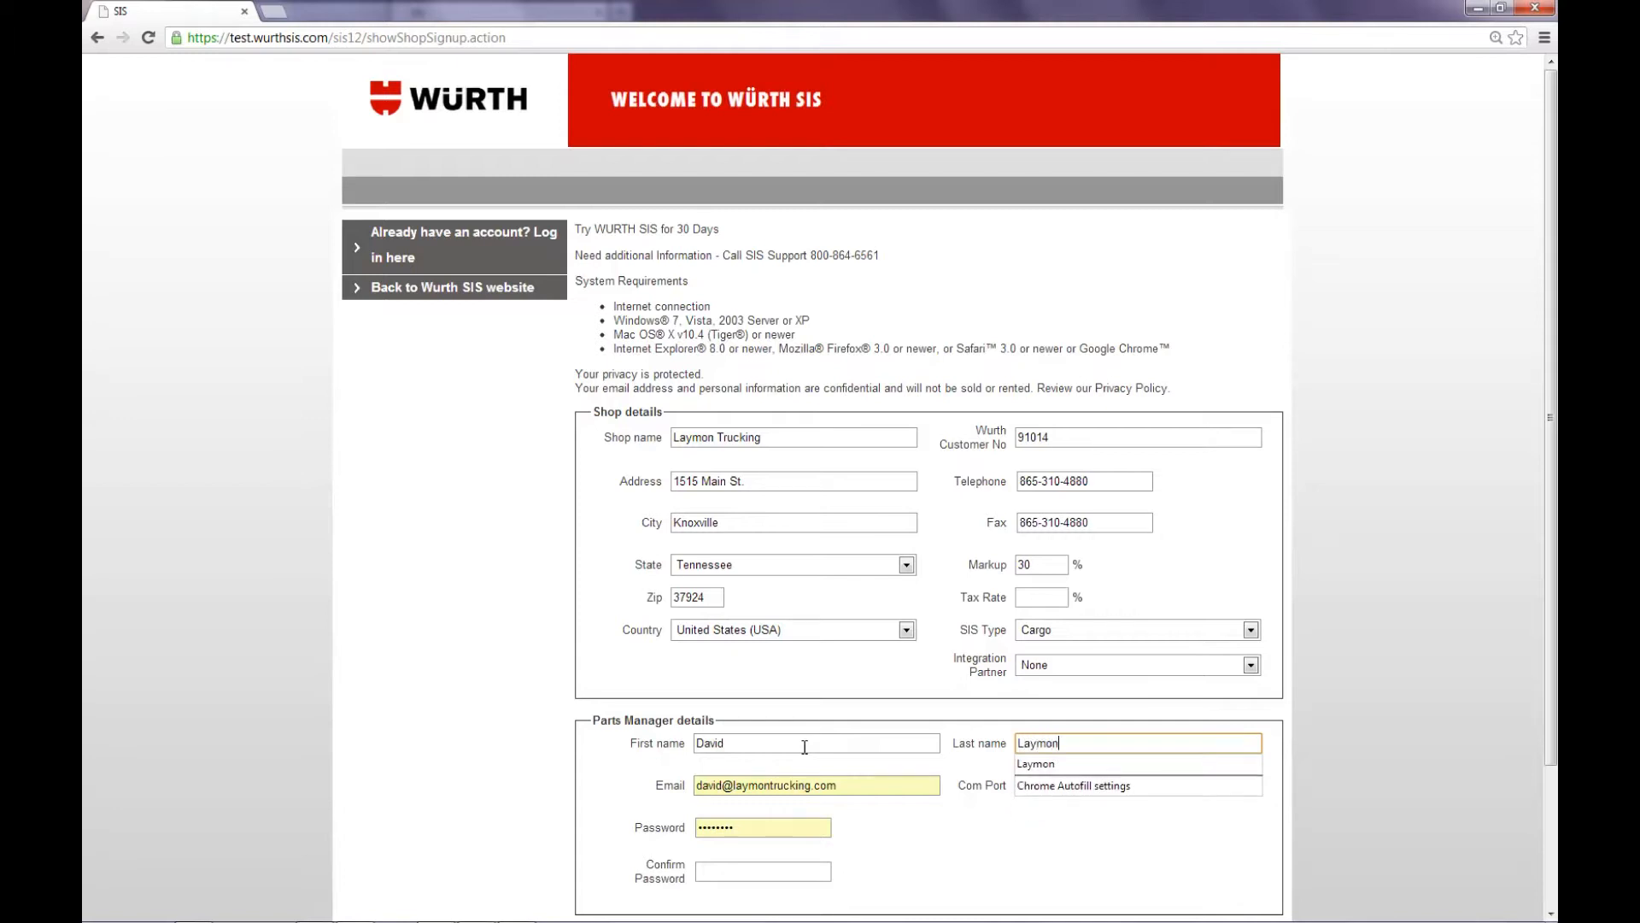
key("Tab")
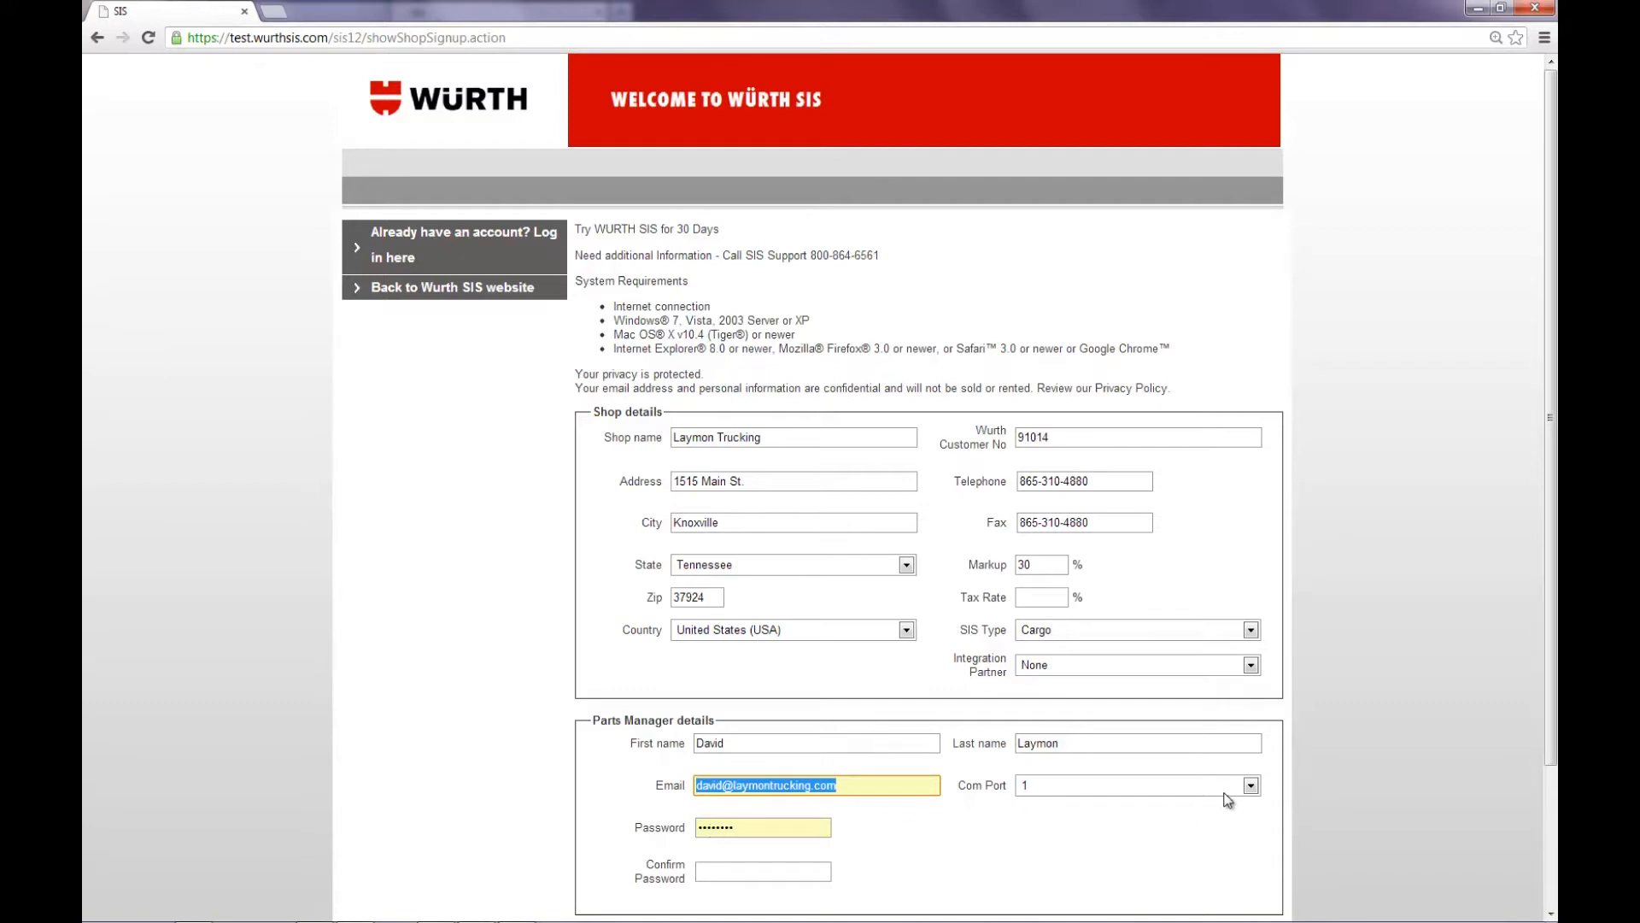
Step: Set the parts manager's Com Port to 4 and enter the account password again in the confirmation field
left_click(1251, 785)
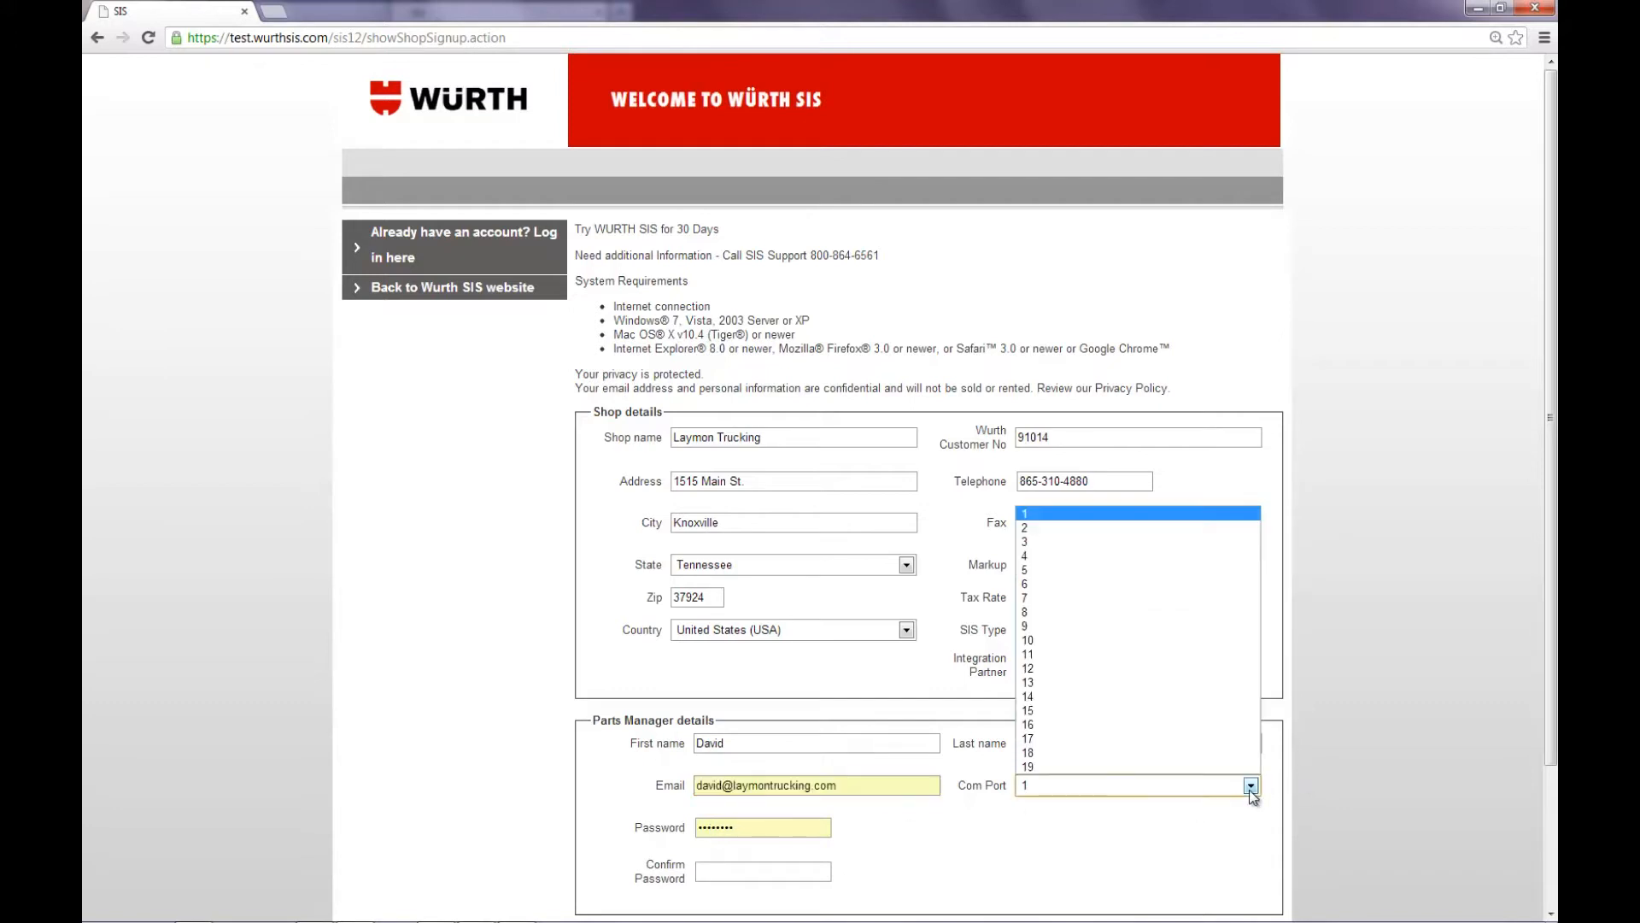
left_click(1073, 556)
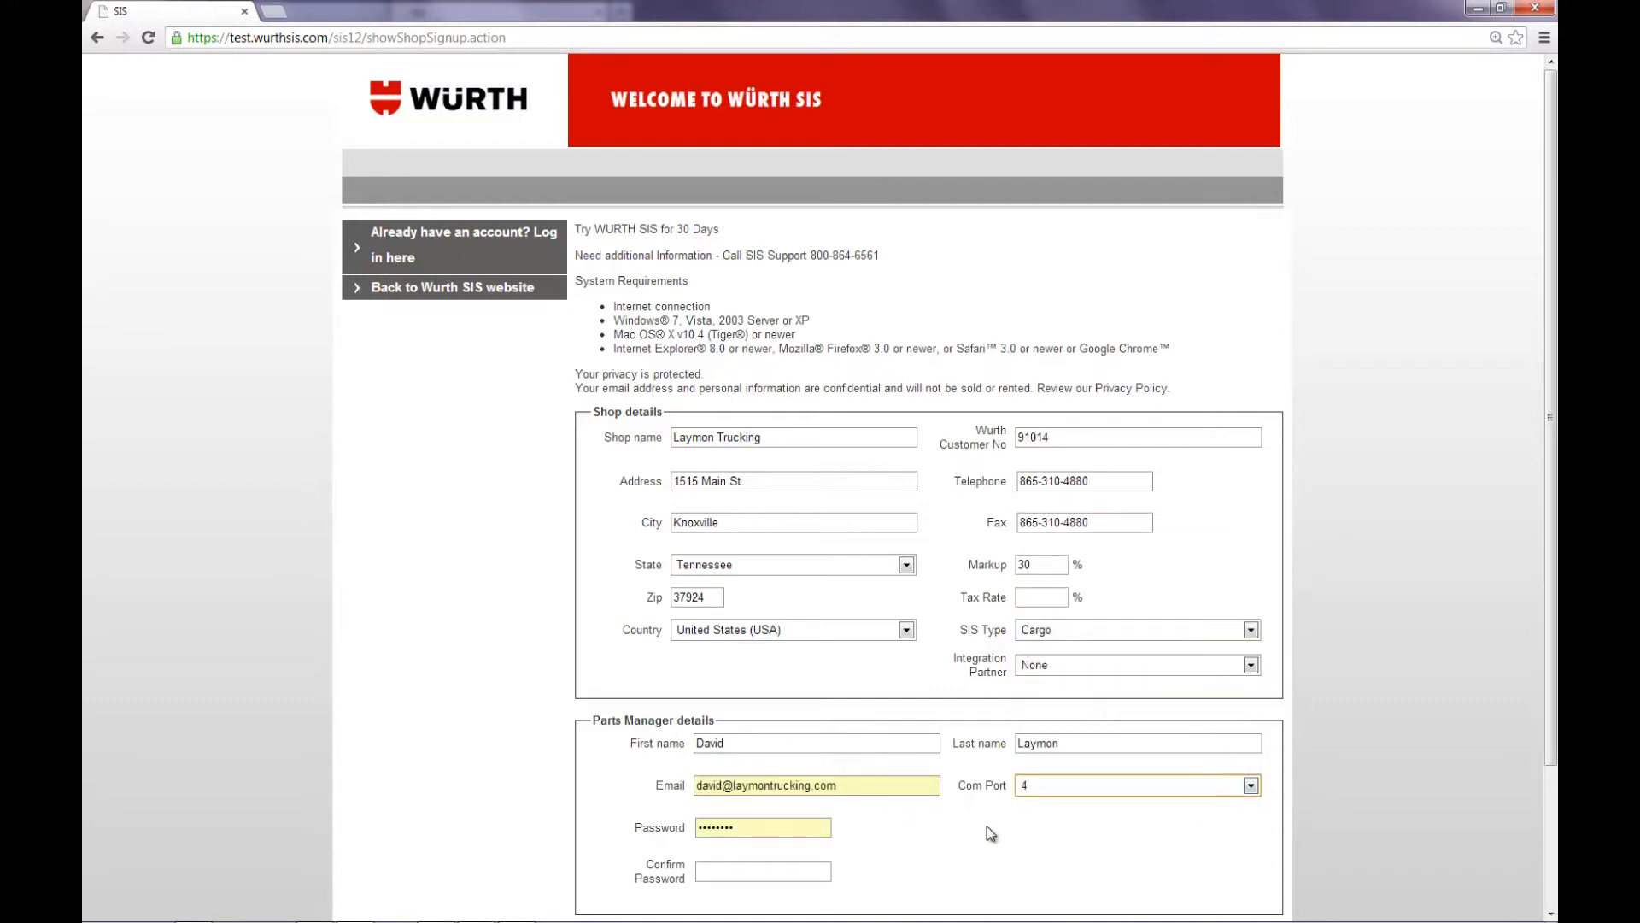
left_click(797, 871)
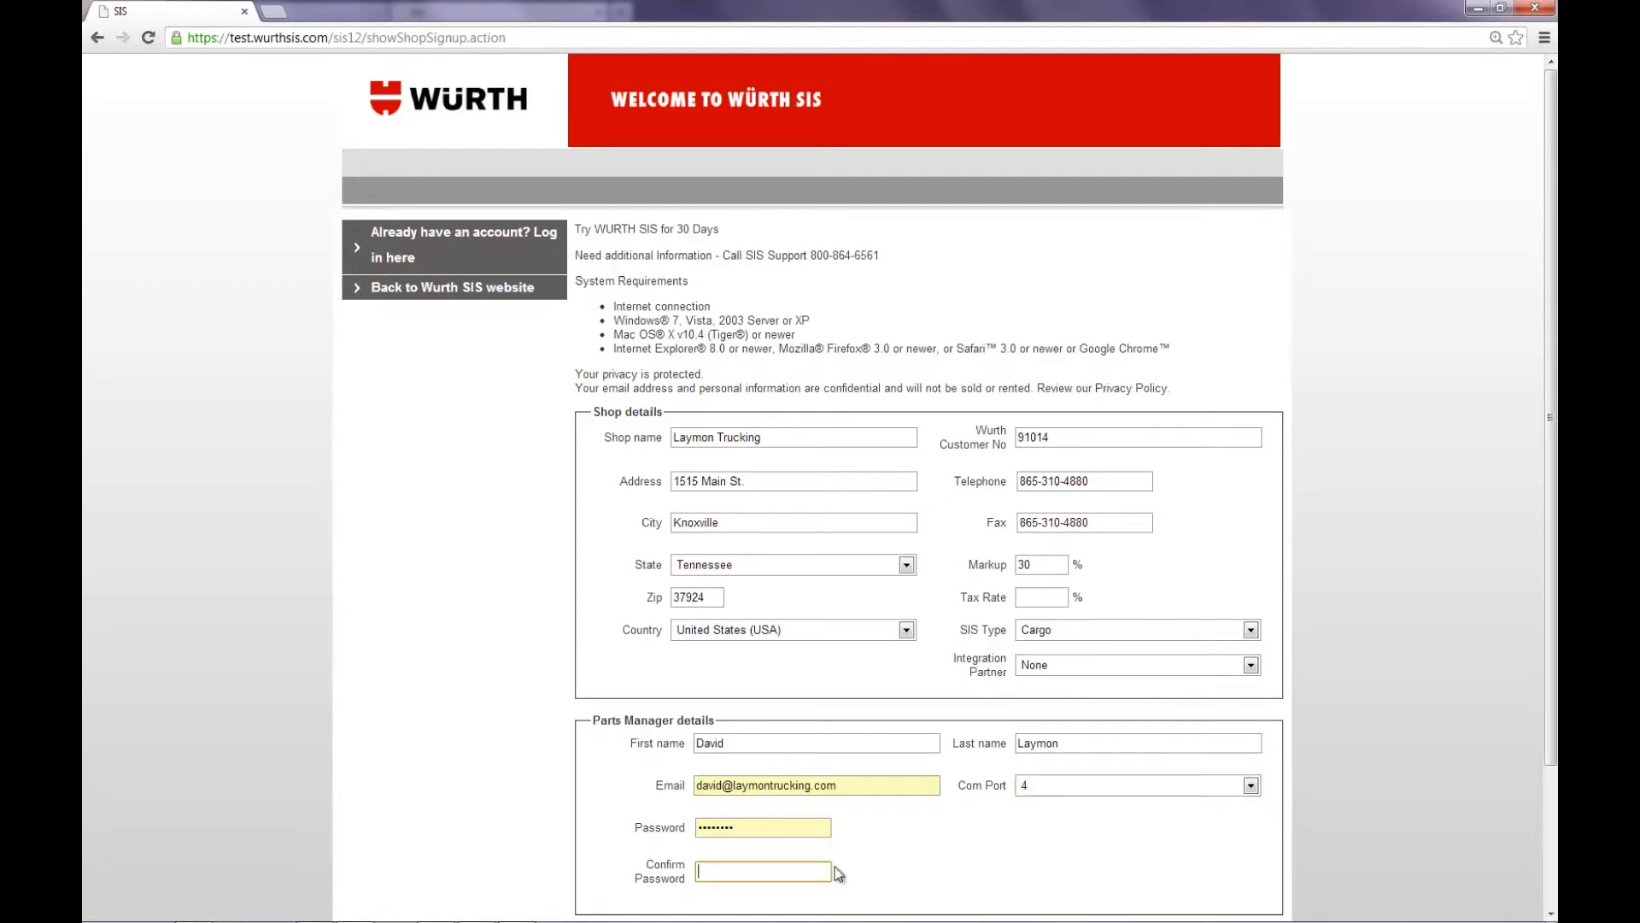
type("•••••••")
type("•")
Step: Complete the remainder of the sign-up form and submit it for the 30-day trial subscription
scroll(834, 867, "down", 2)
left_click(846, 765)
left_click(930, 785)
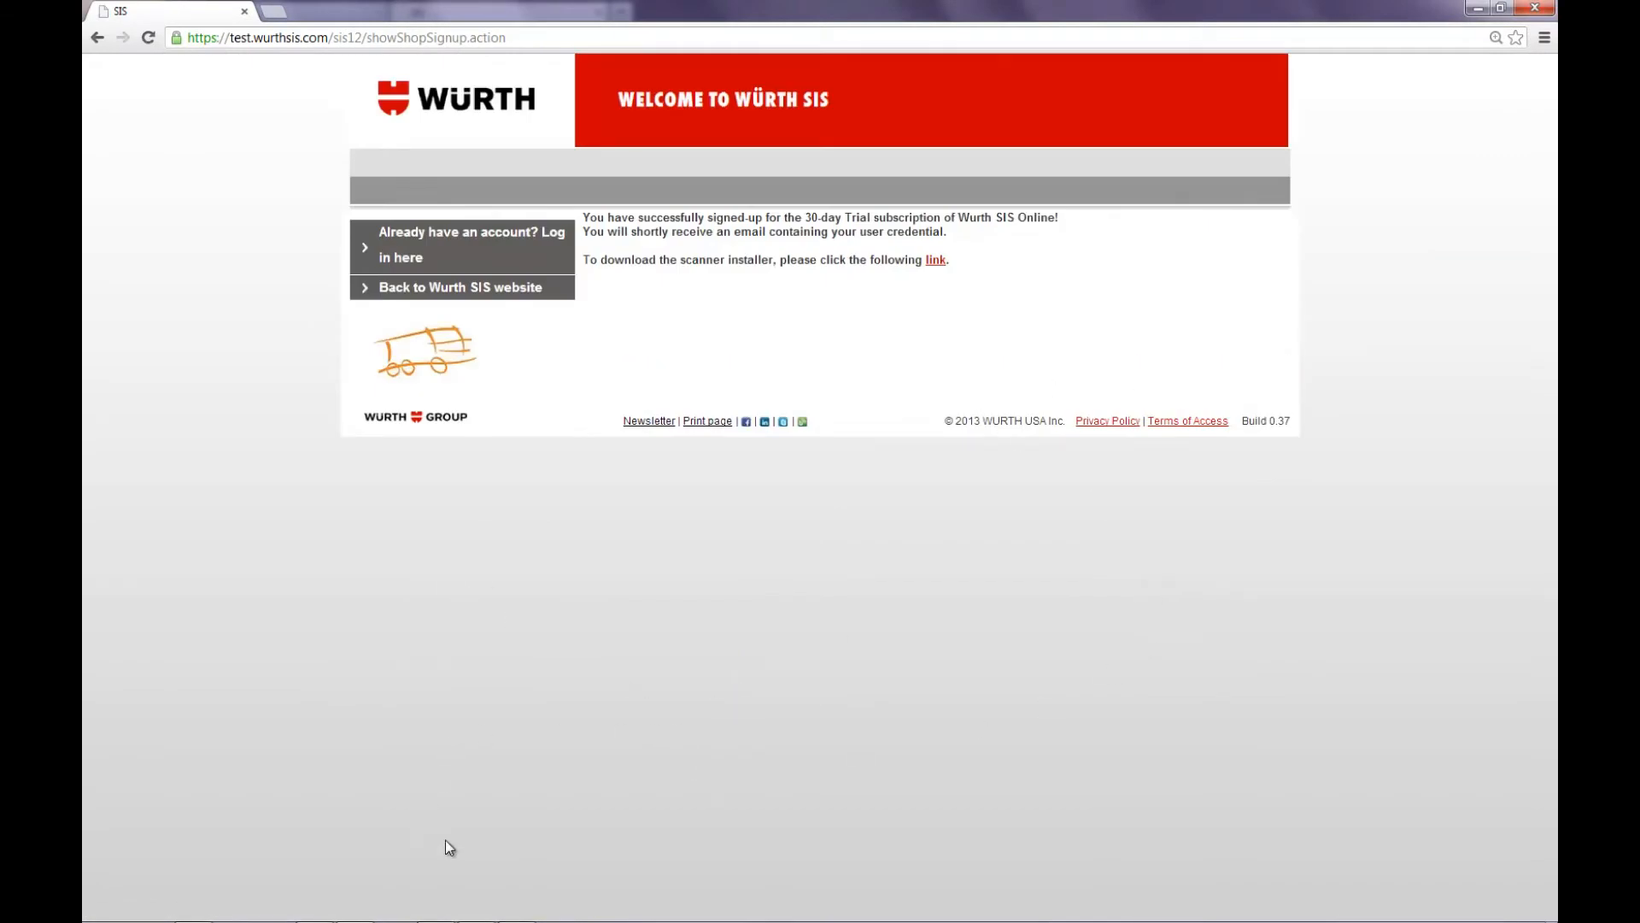
Step: Log in to the new account with the prefilled credentials and open the Repair Orders page
left_click(486, 240)
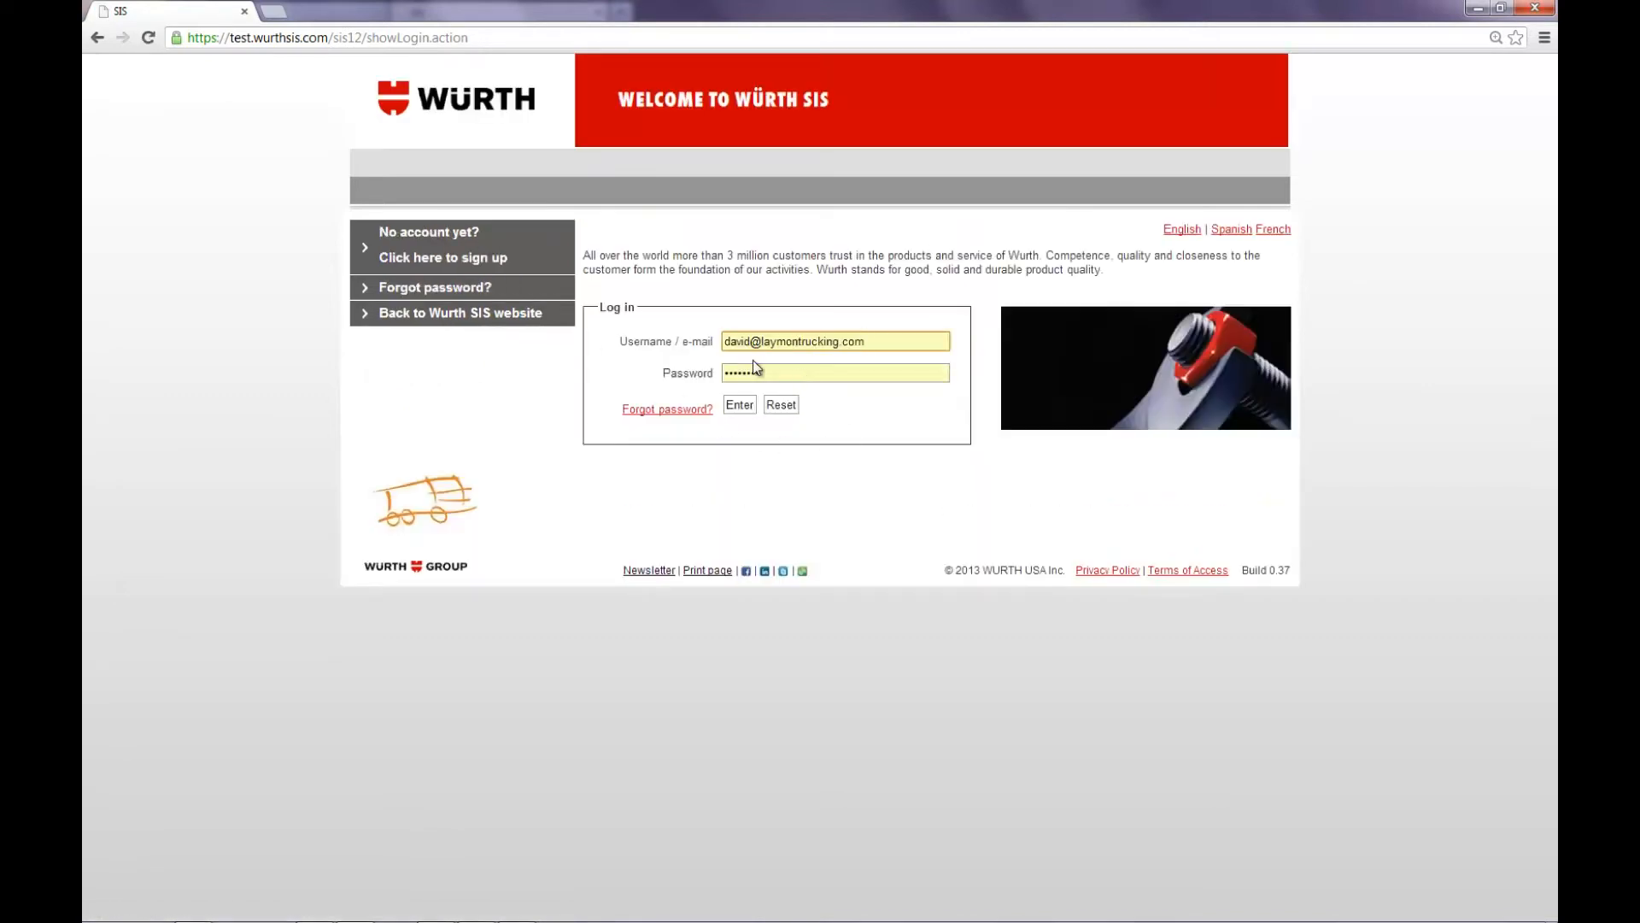
left_click(741, 405)
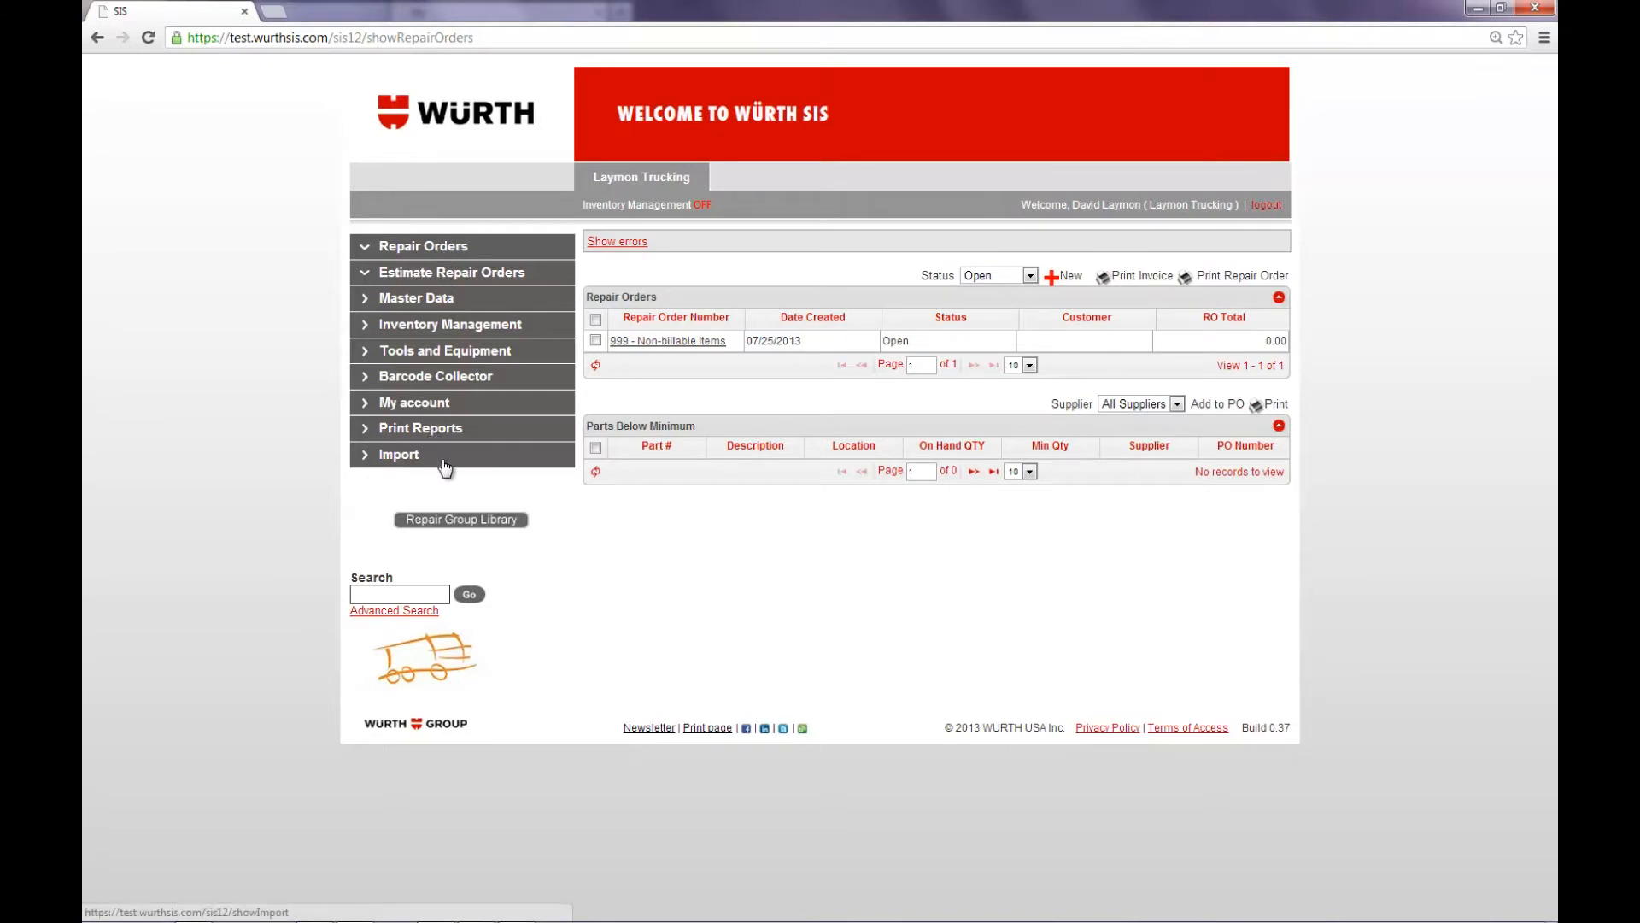
left_click(430, 247)
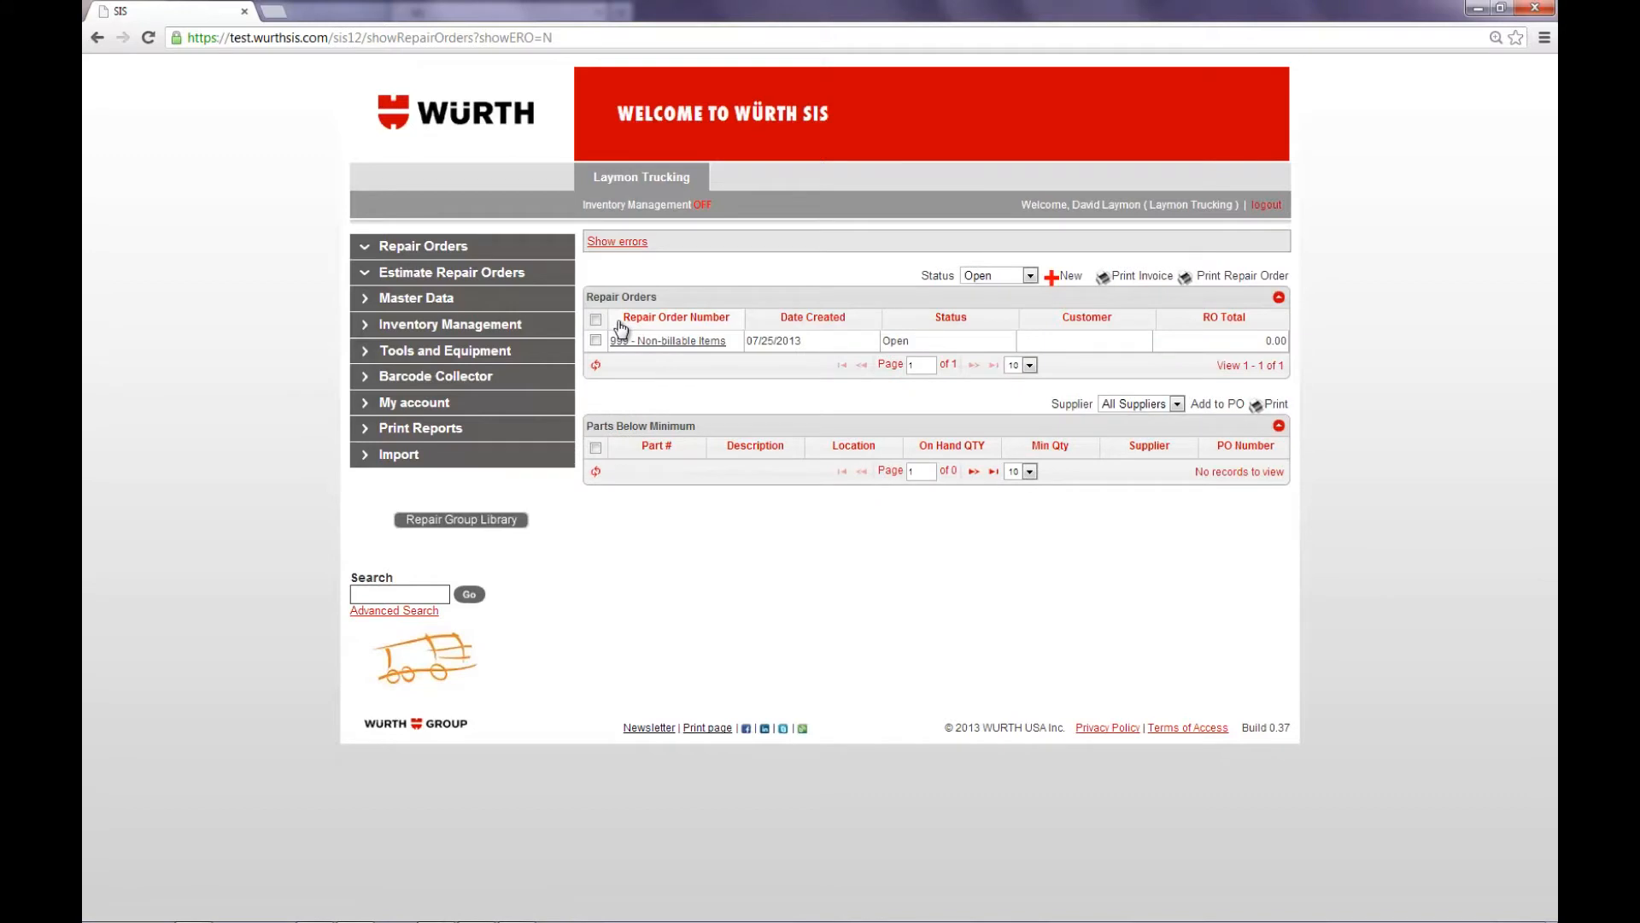
Step: Start a new repair order and replace its default repair order number
left_click(1052, 277)
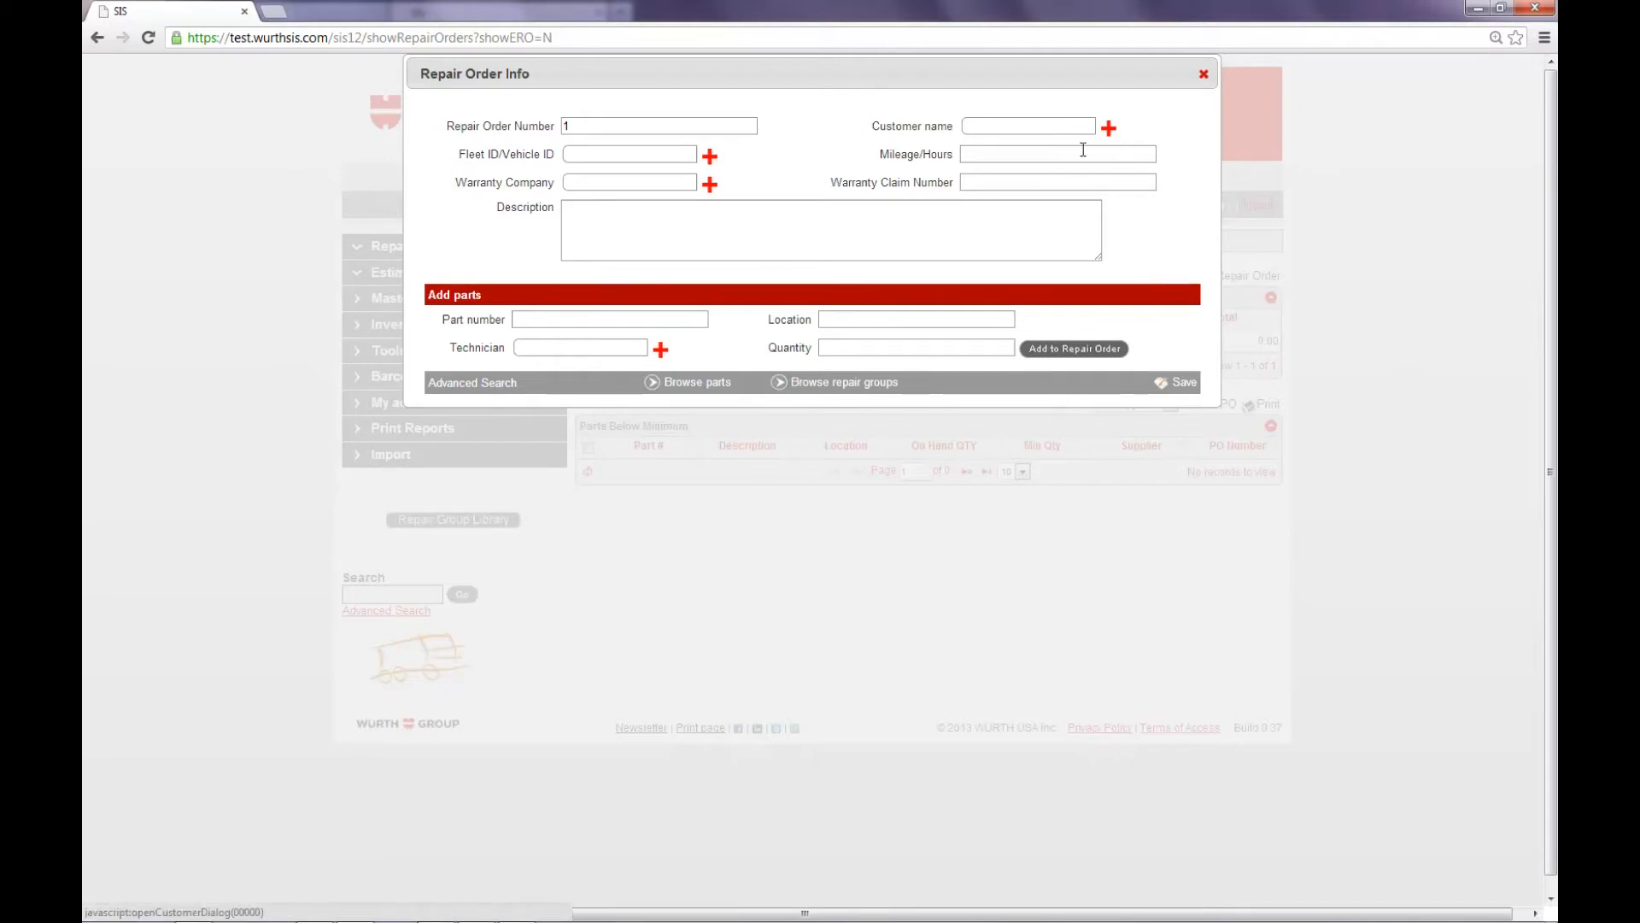
left_click(579, 153)
left_click(540, 126)
Step: Add part number 0890909 with a quantity of 2 to the repair order, and save and close the order
left_click(559, 316)
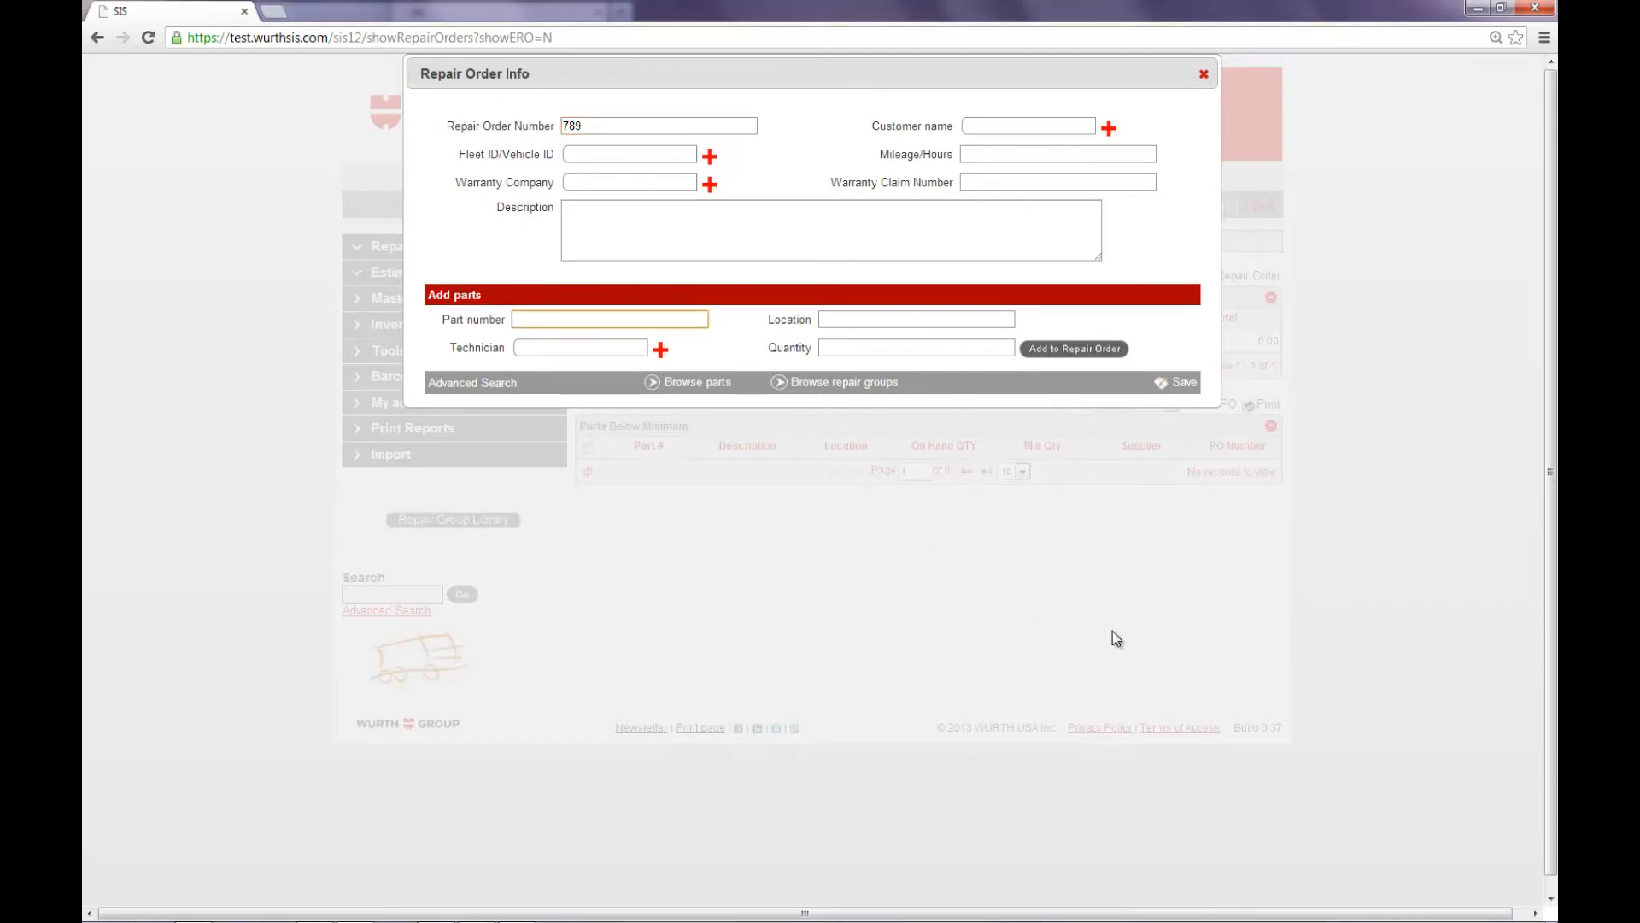
type("0890909")
key("Tab")
key("Tab")
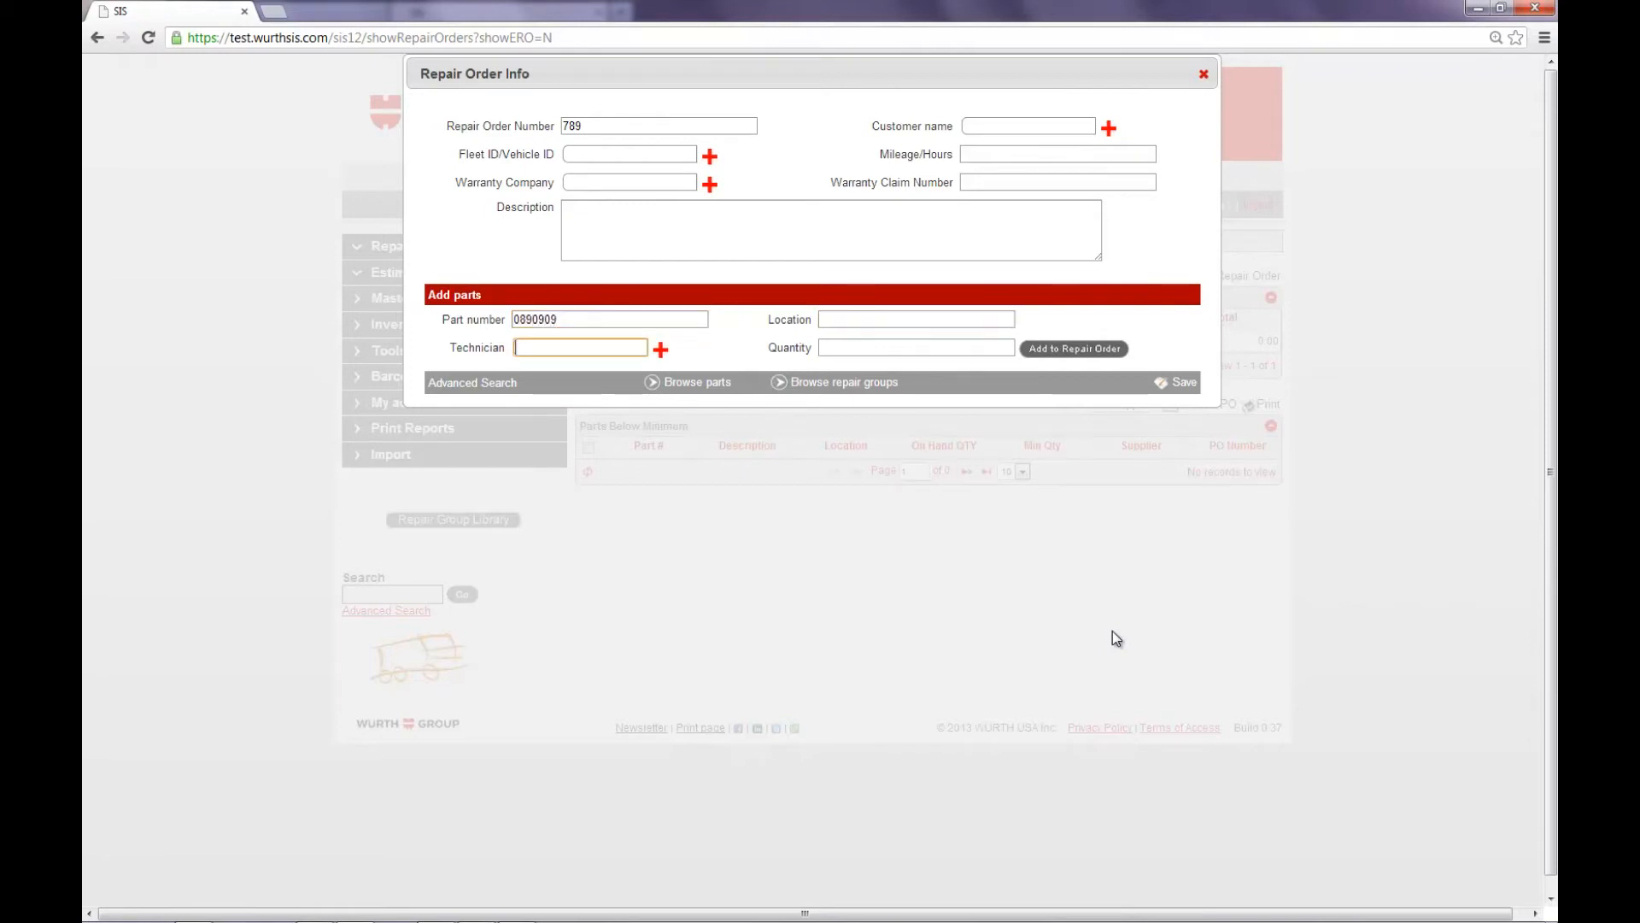
key("Tab")
key("Tab")
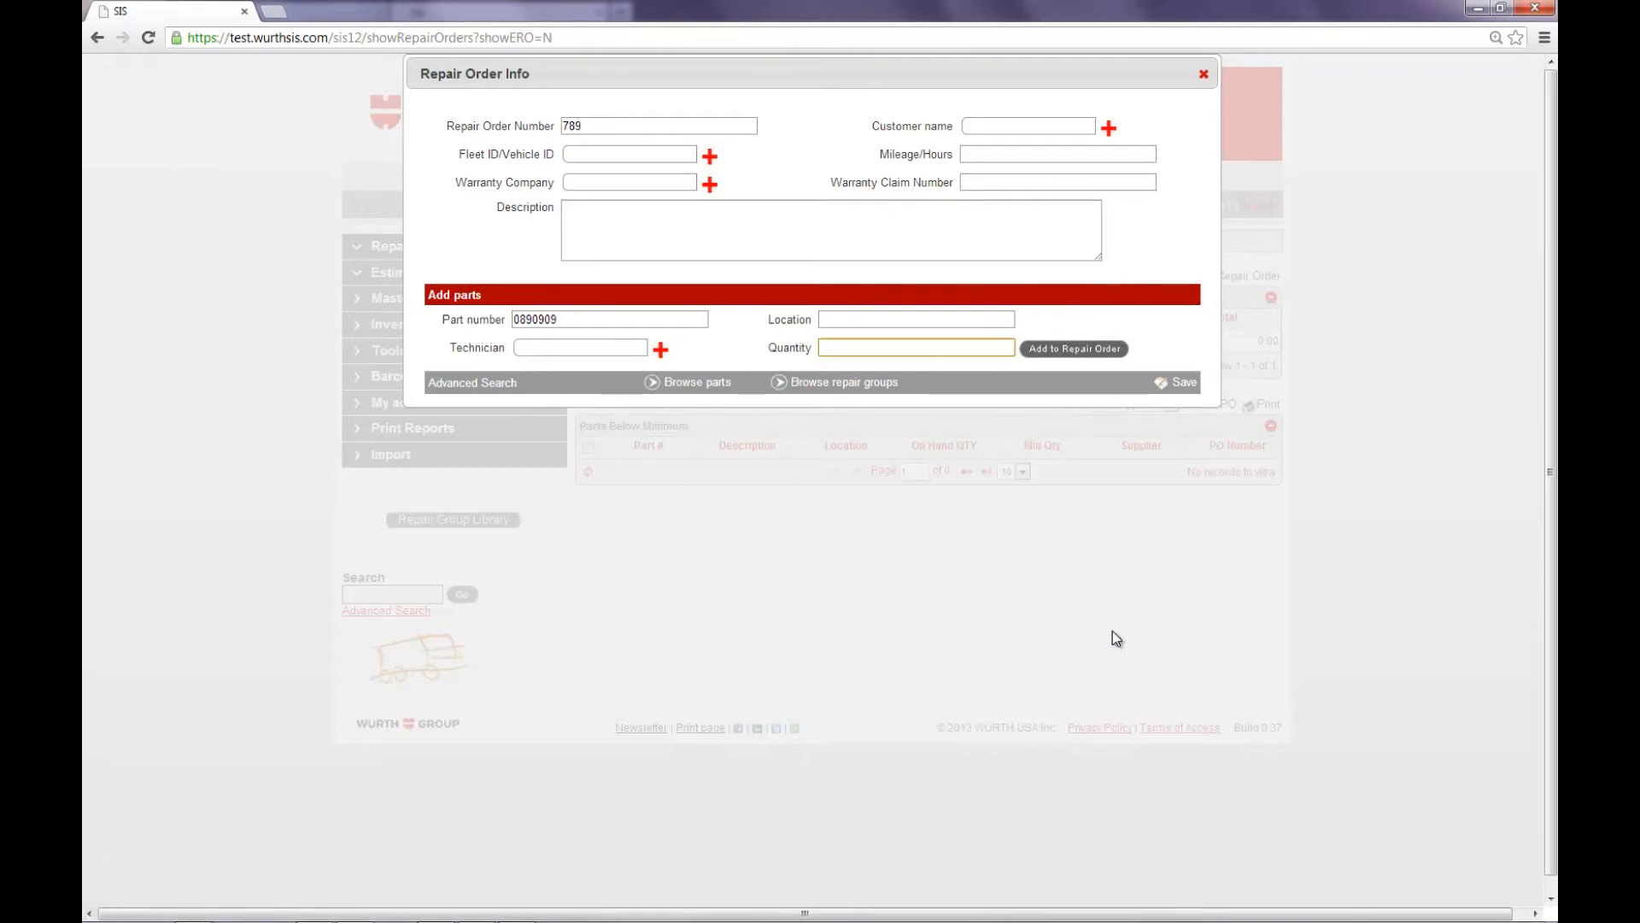
type("2")
left_click(1081, 349)
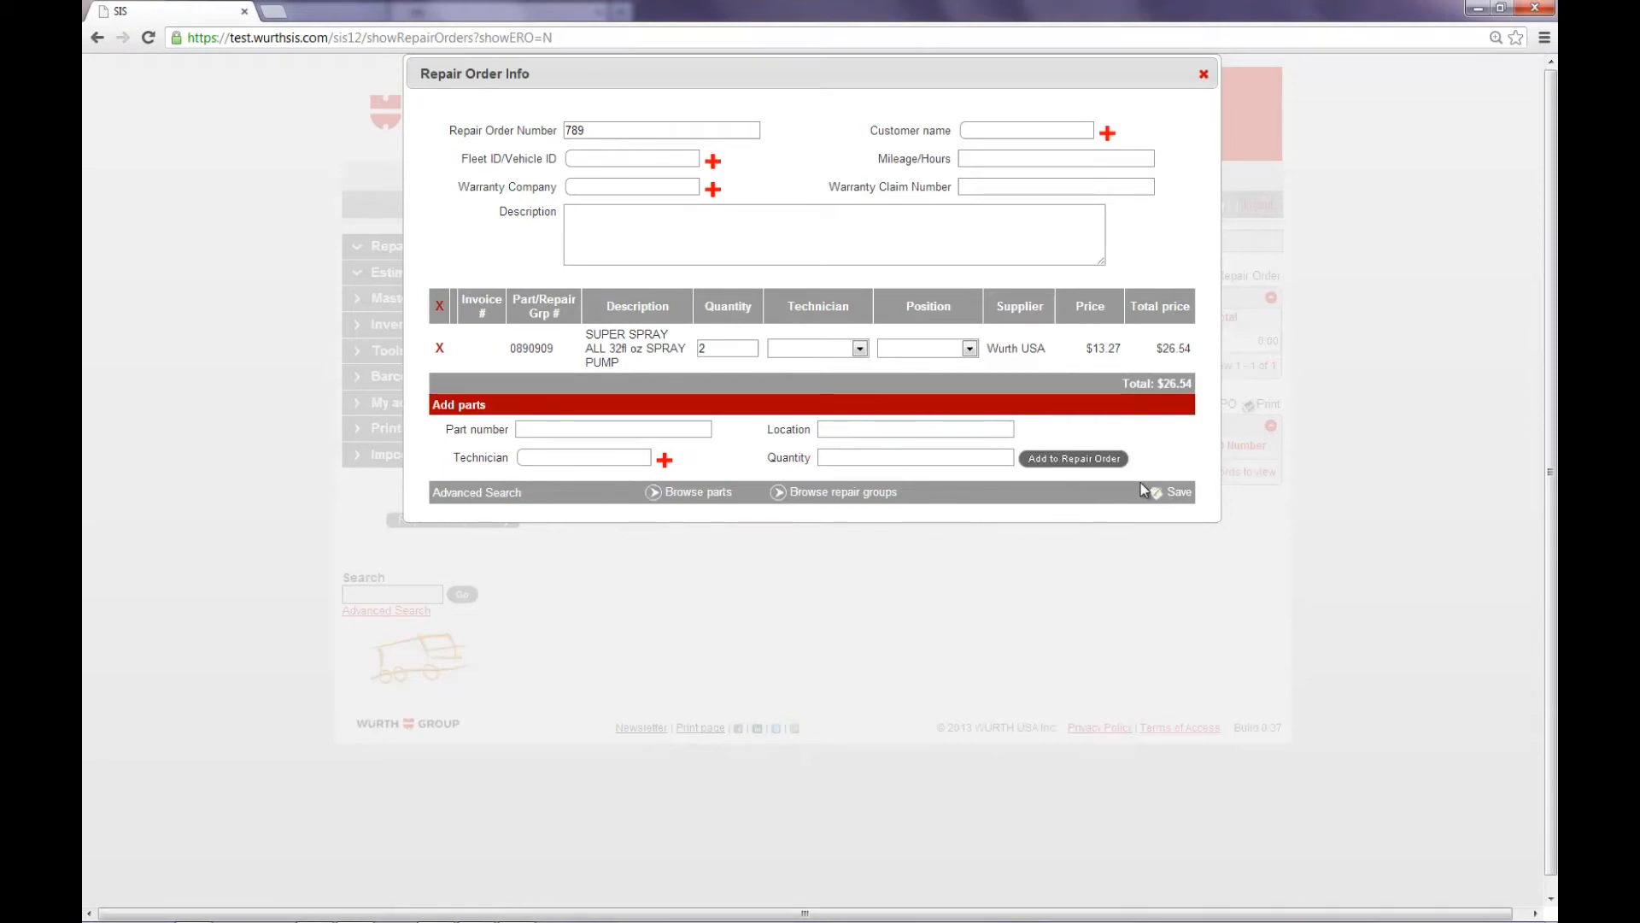
left_click(1161, 494)
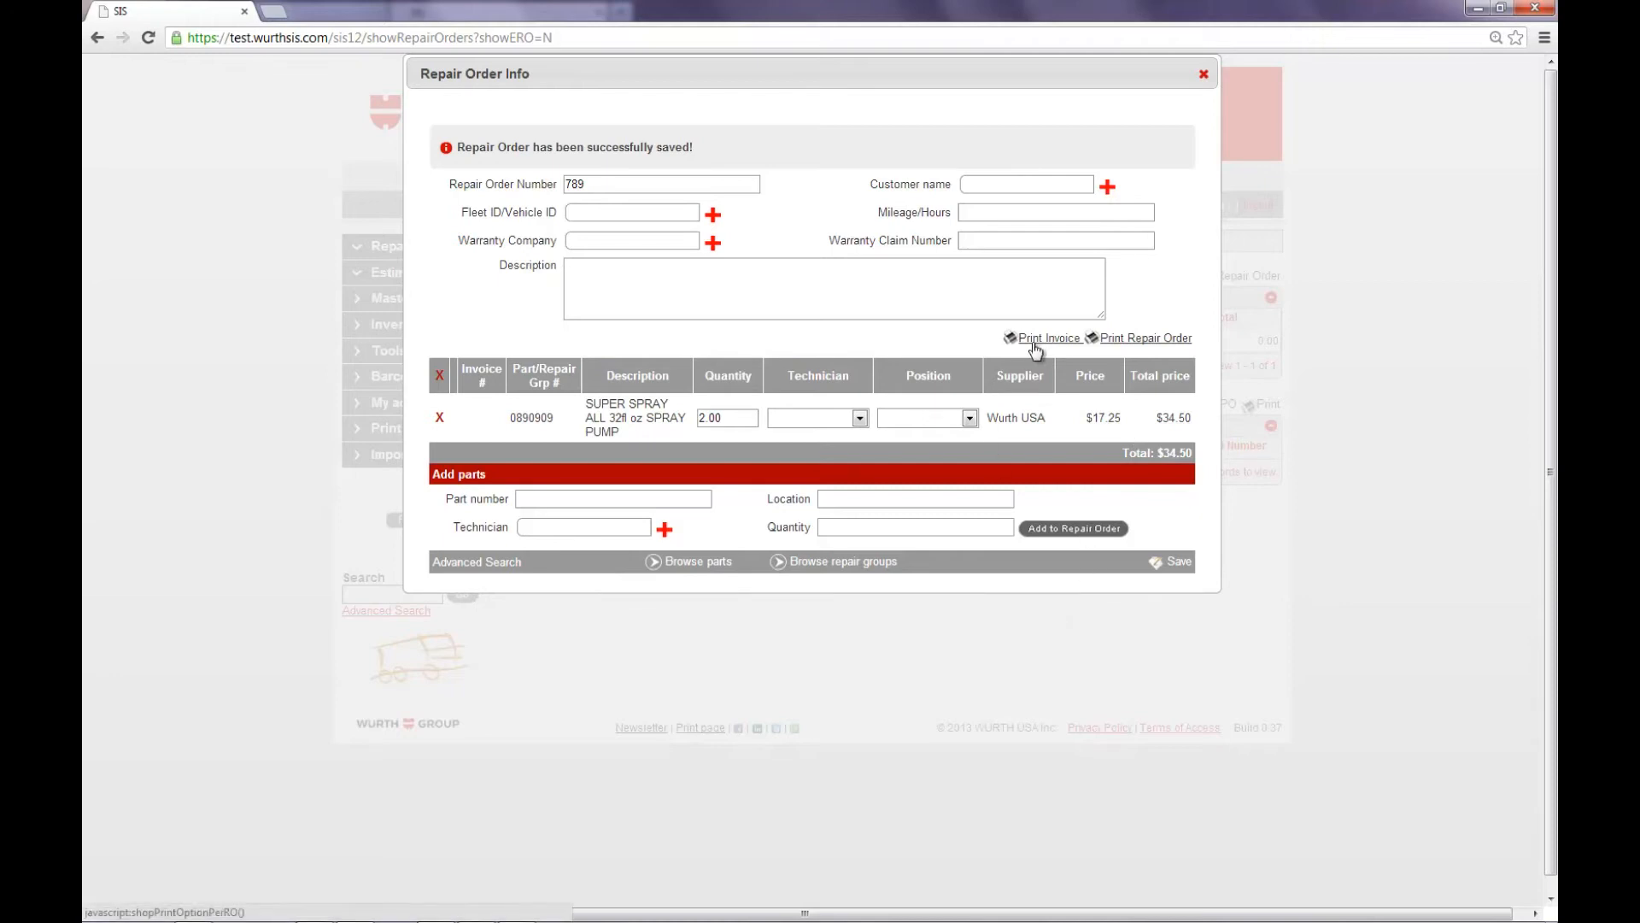
left_click(1203, 77)
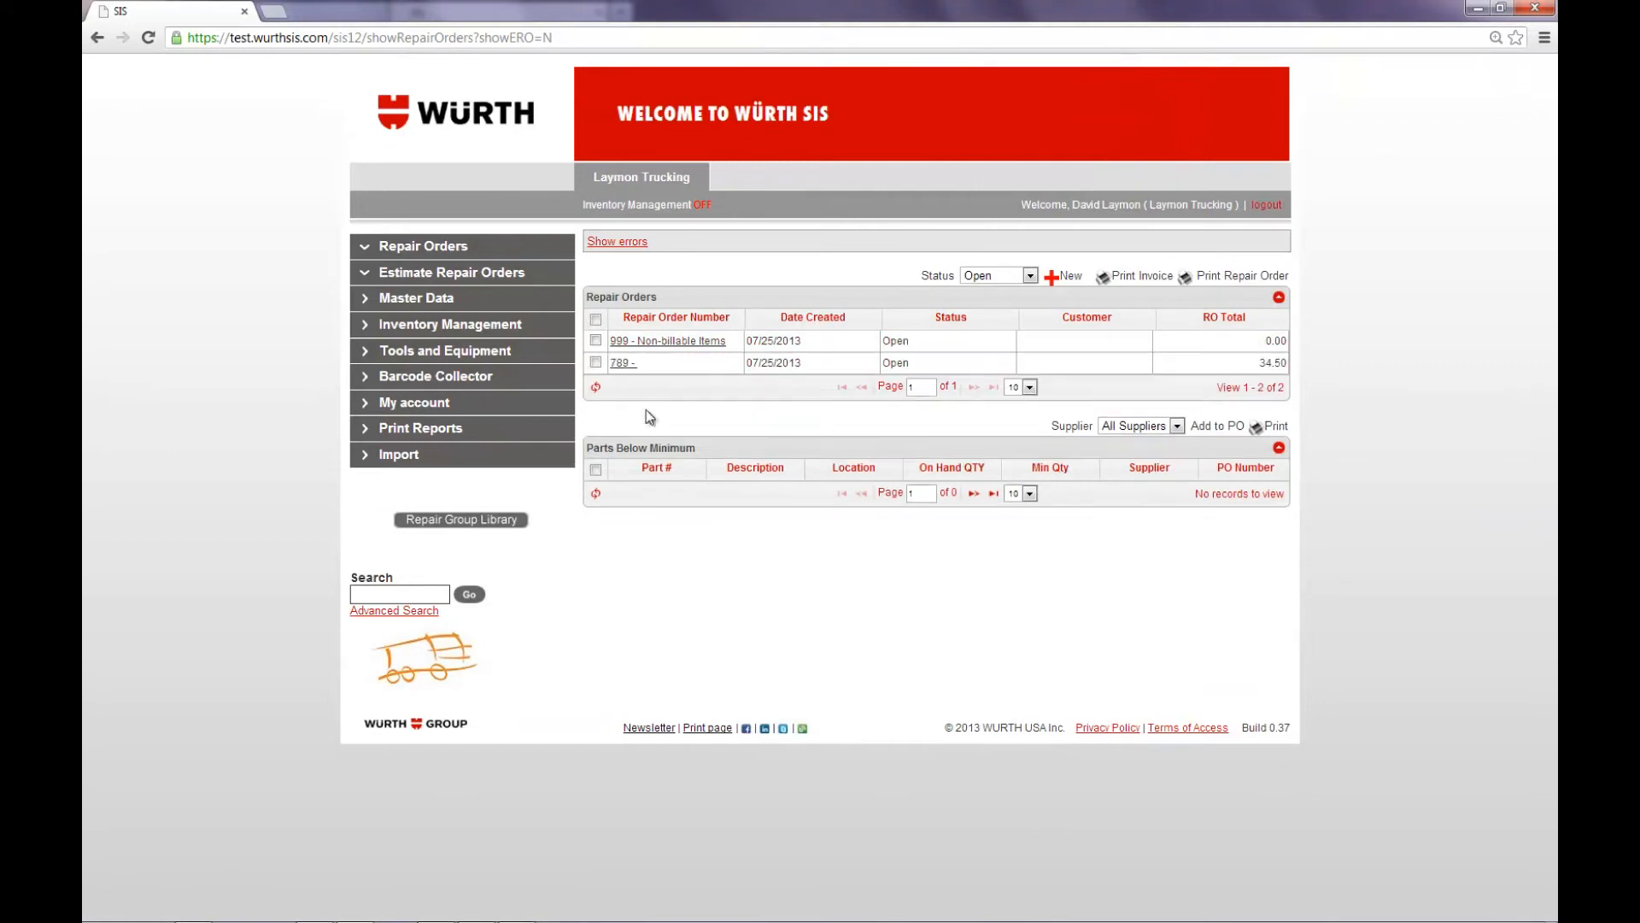
Step: Select the billable repair order in the list and preview its invoice in the Standard print format
left_click(596, 362)
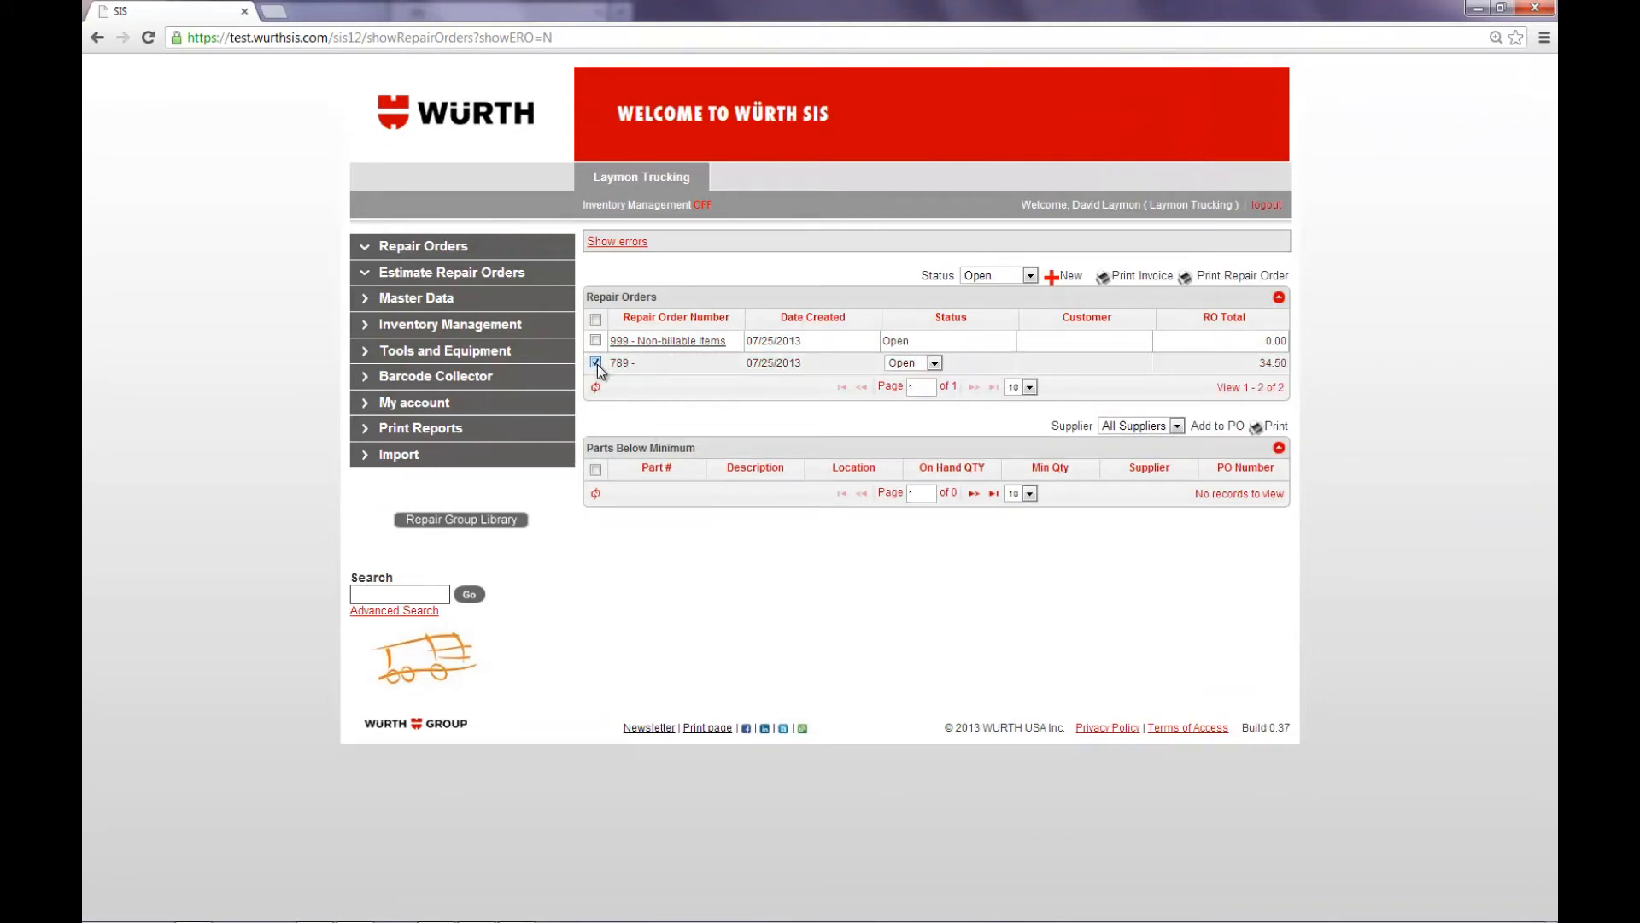
left_click(1120, 278)
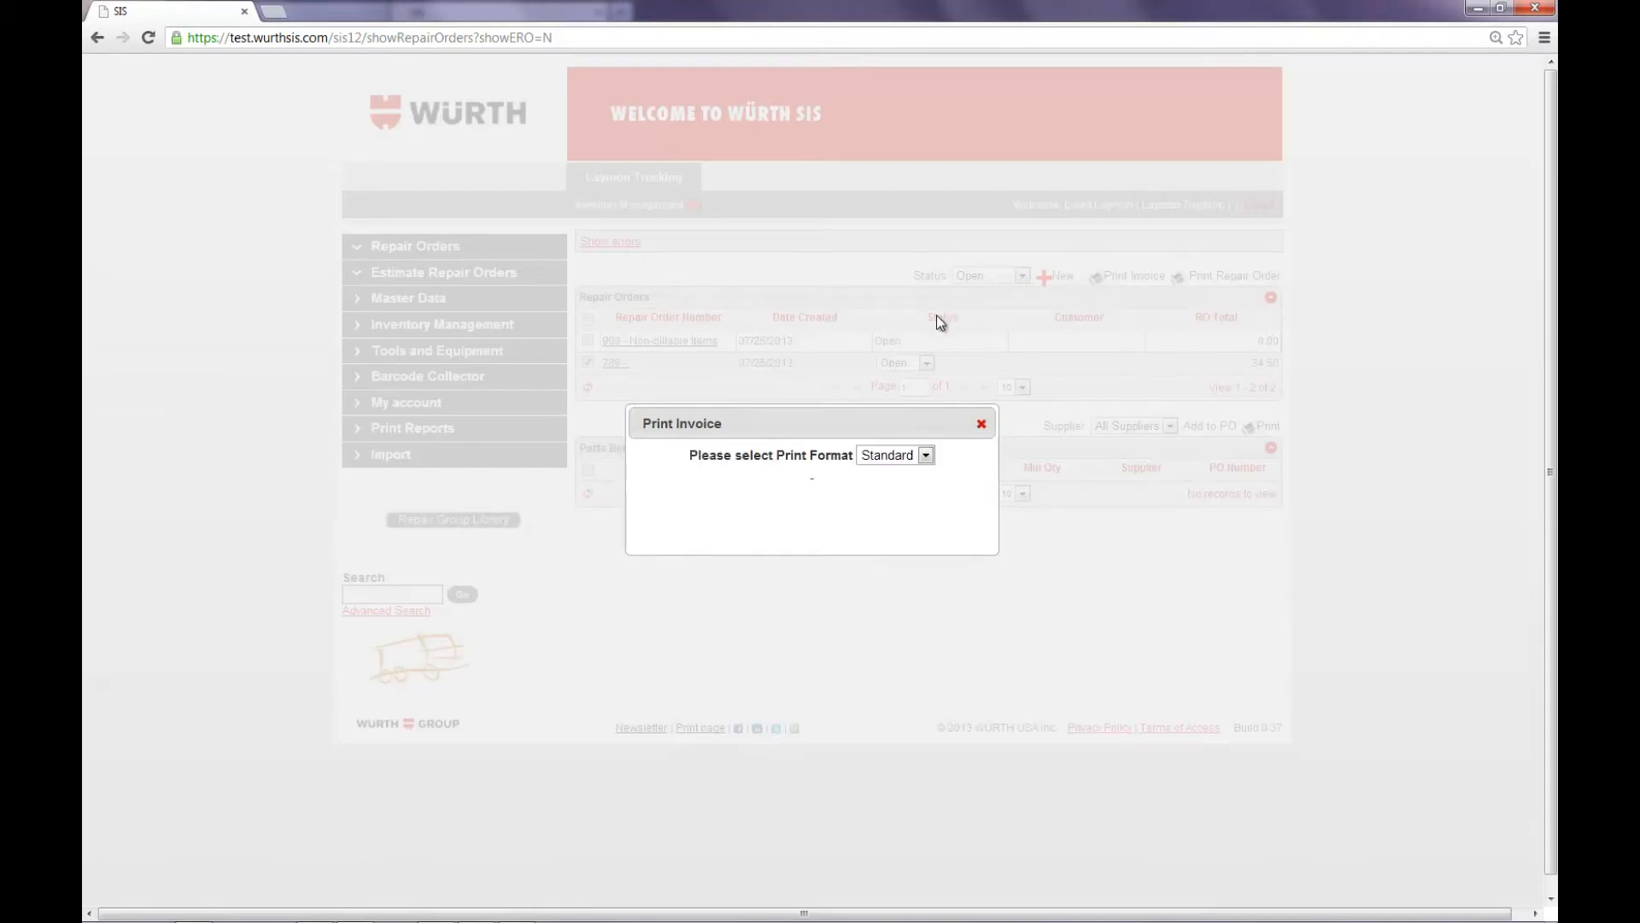
left_click(925, 456)
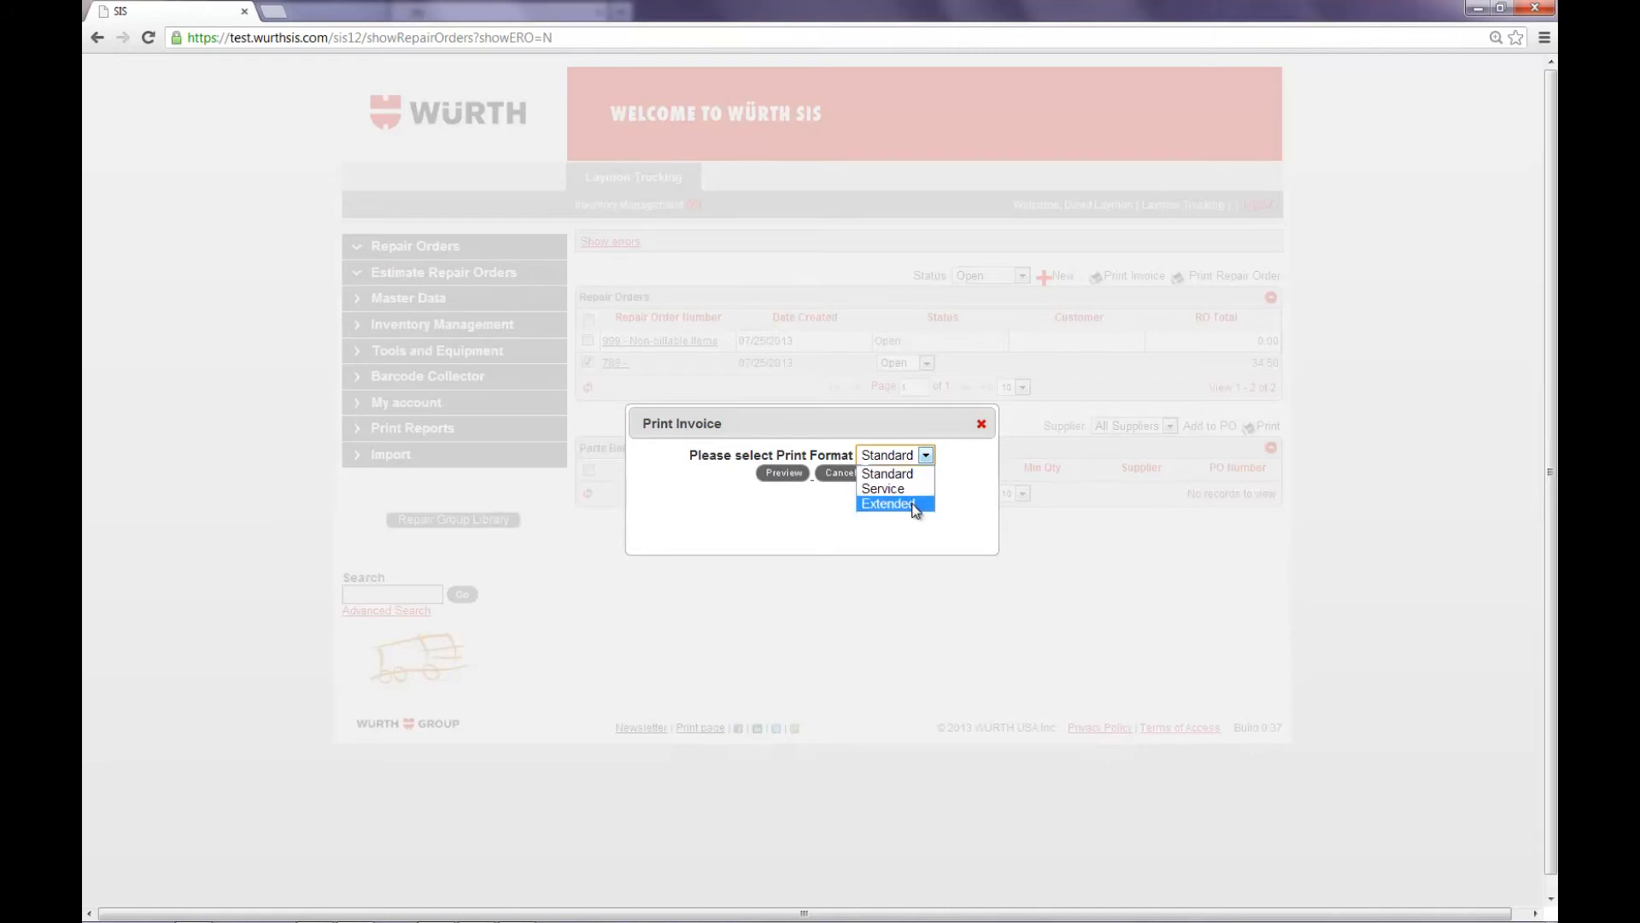
left_click(917, 480)
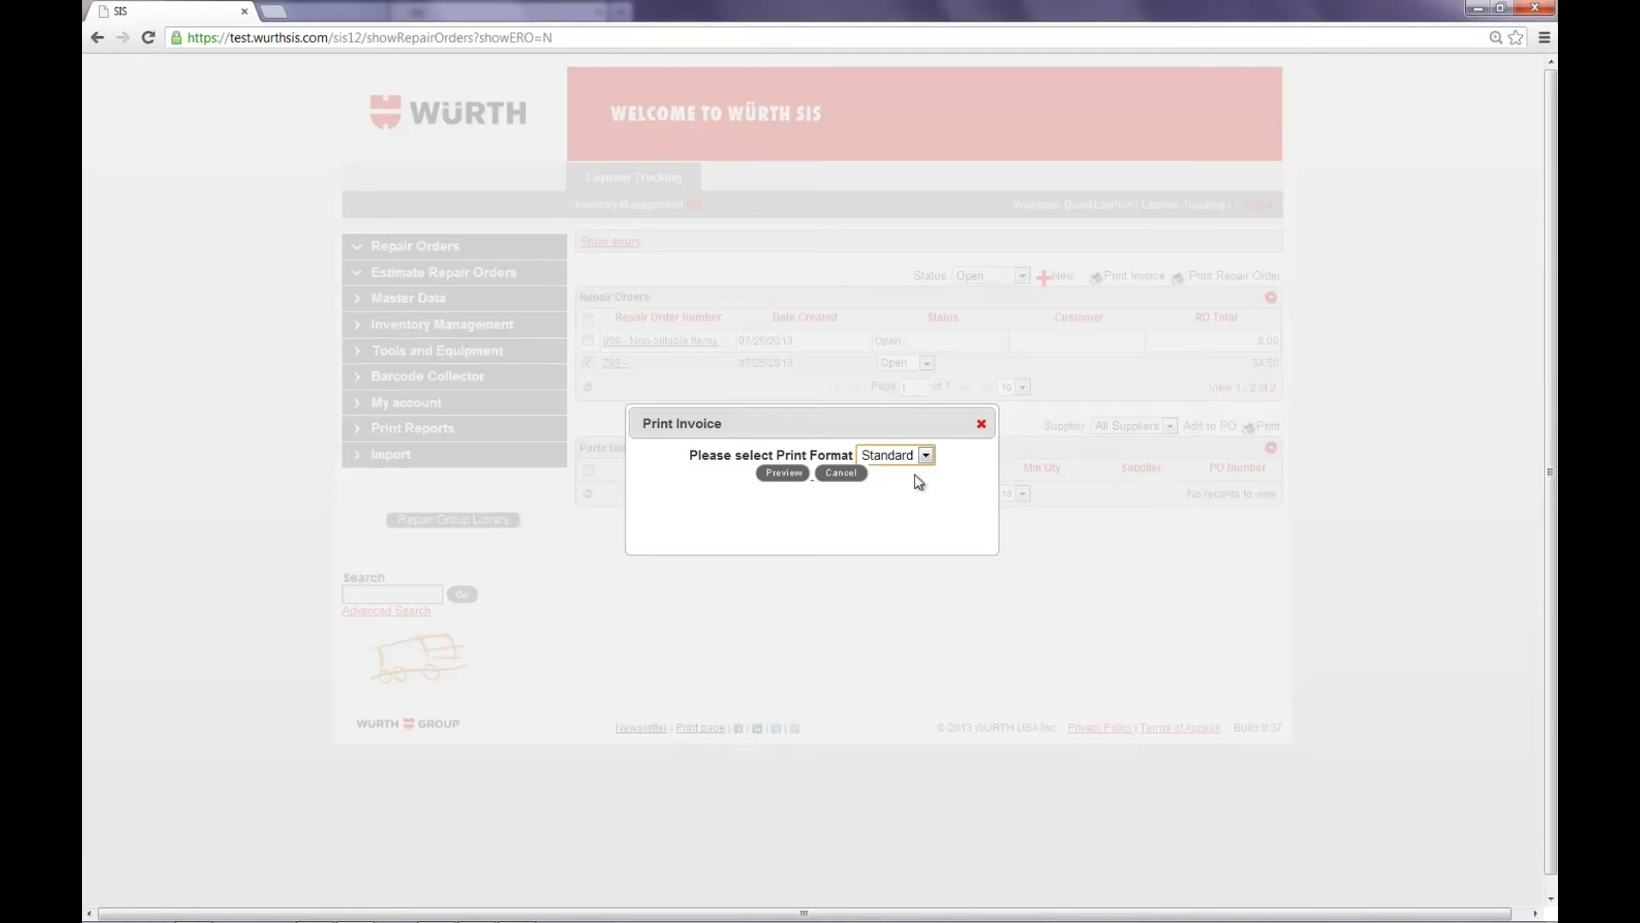
left_click(792, 478)
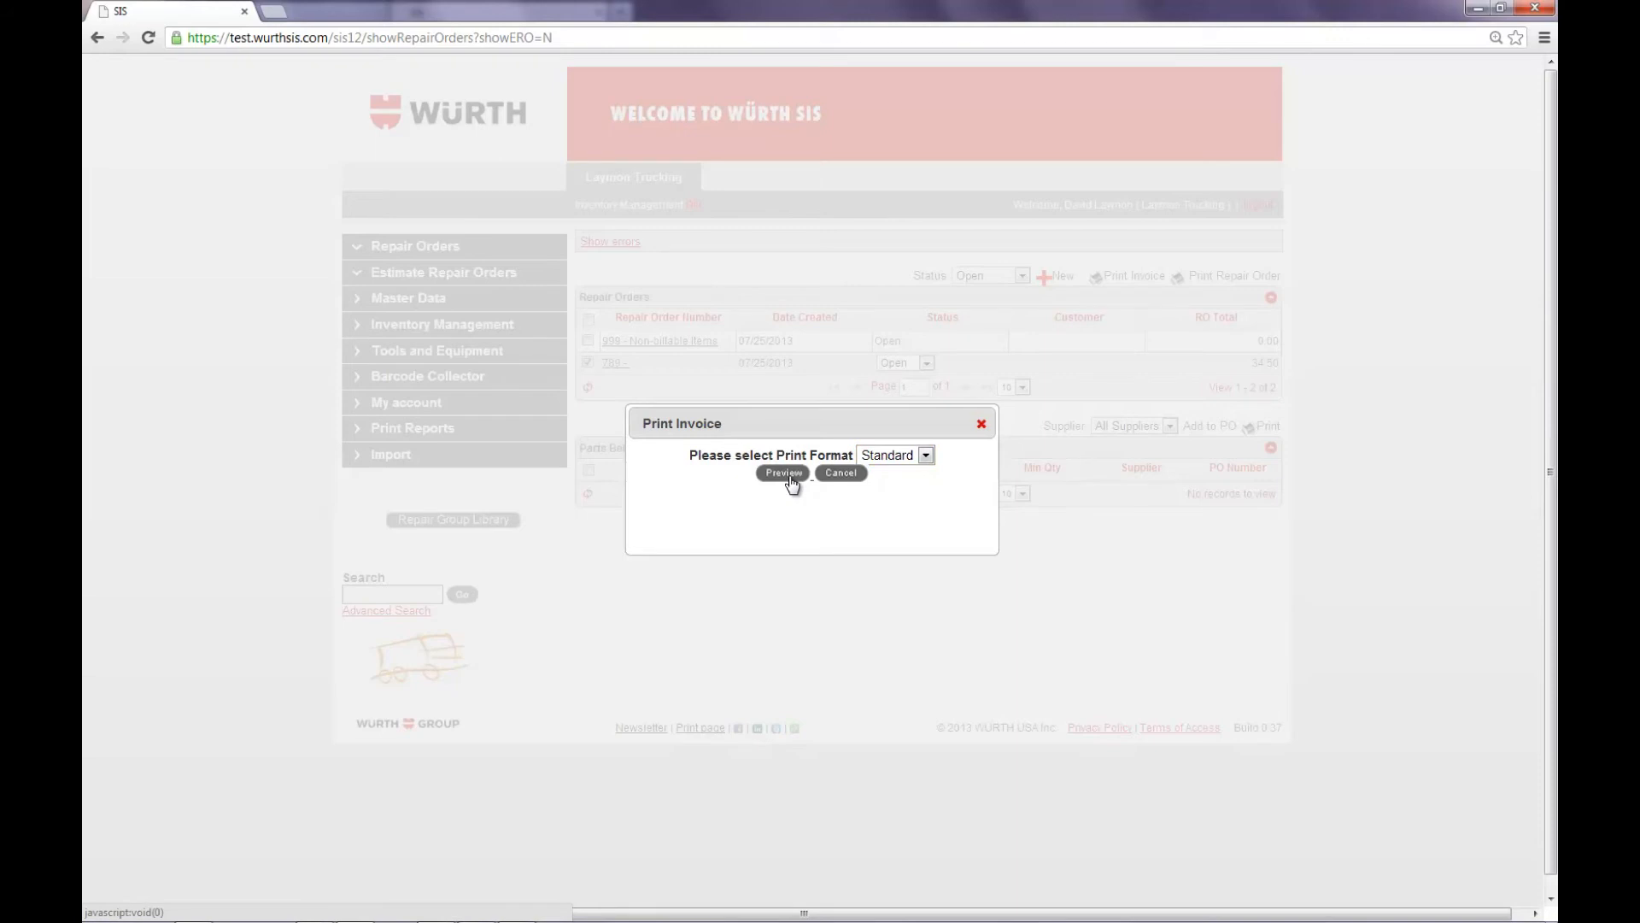
left_click(783, 474)
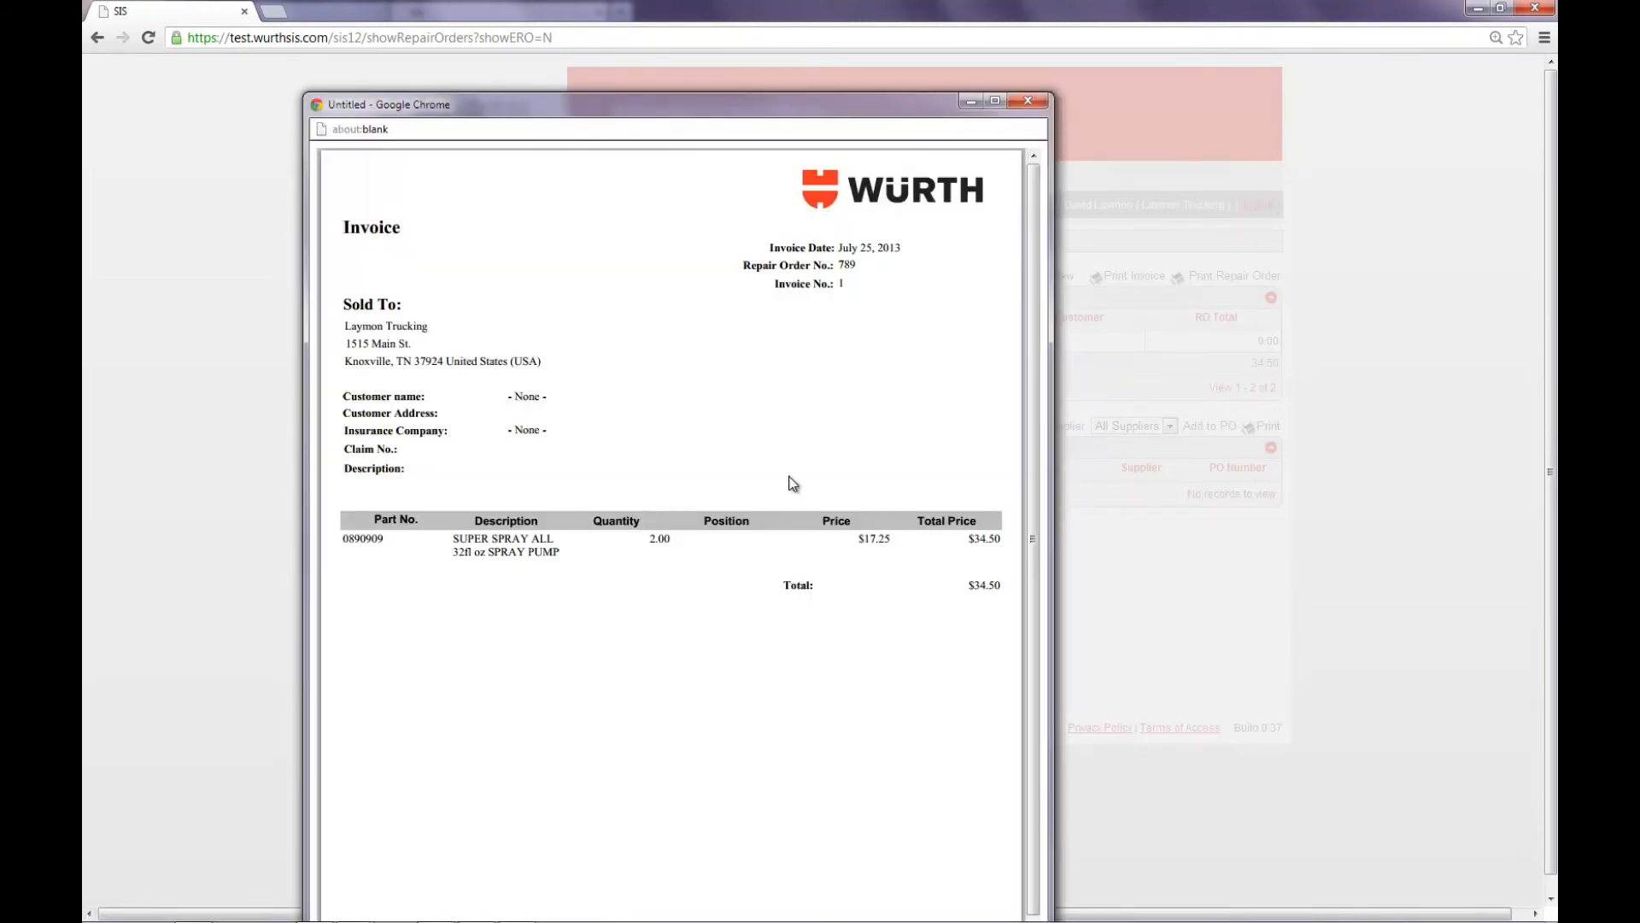
Step: Examine the invoice preview, its invoice number and its save and print options, and close the preview and the print dialog
left_click_drag(691, 111, 767, 25)
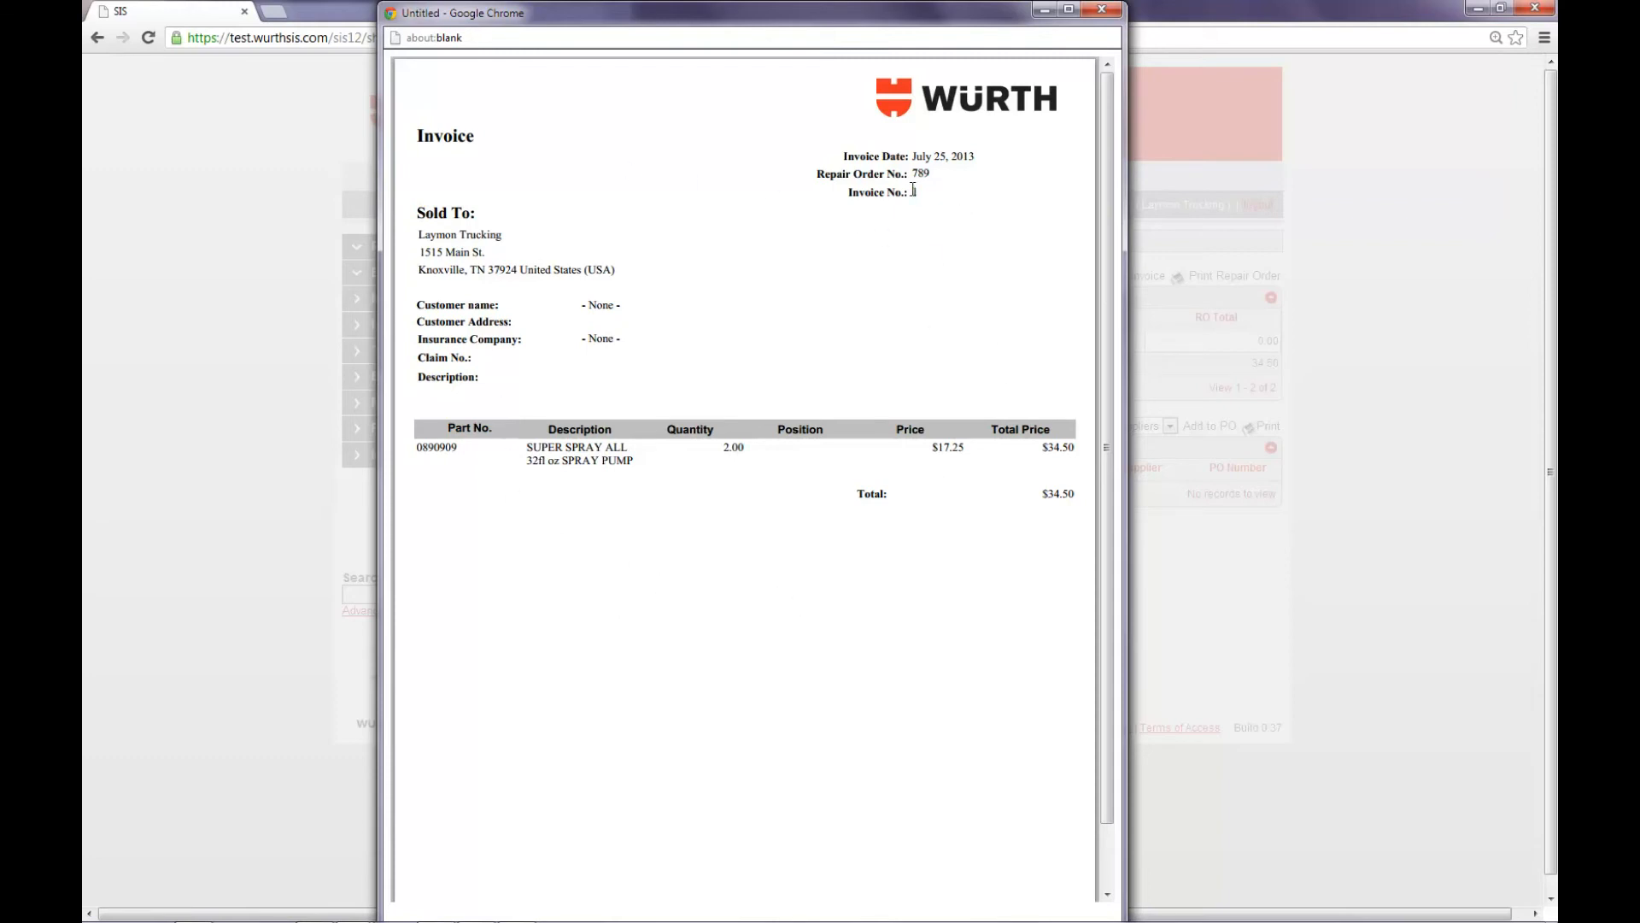
left_click_drag(912, 190, 949, 197)
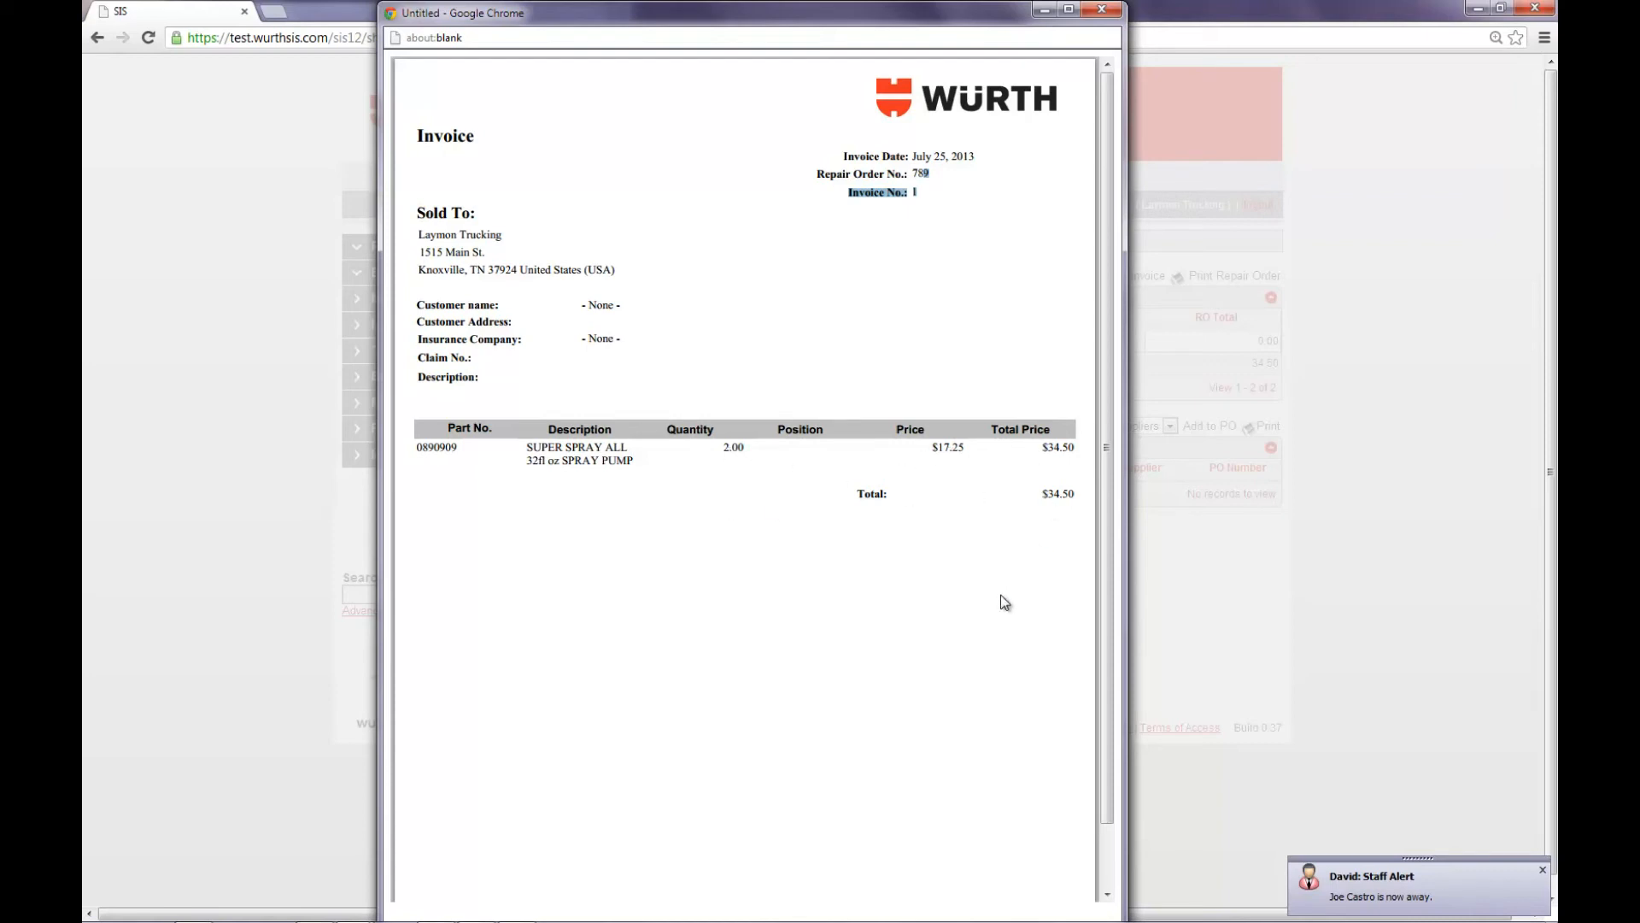
right_click(746, 627)
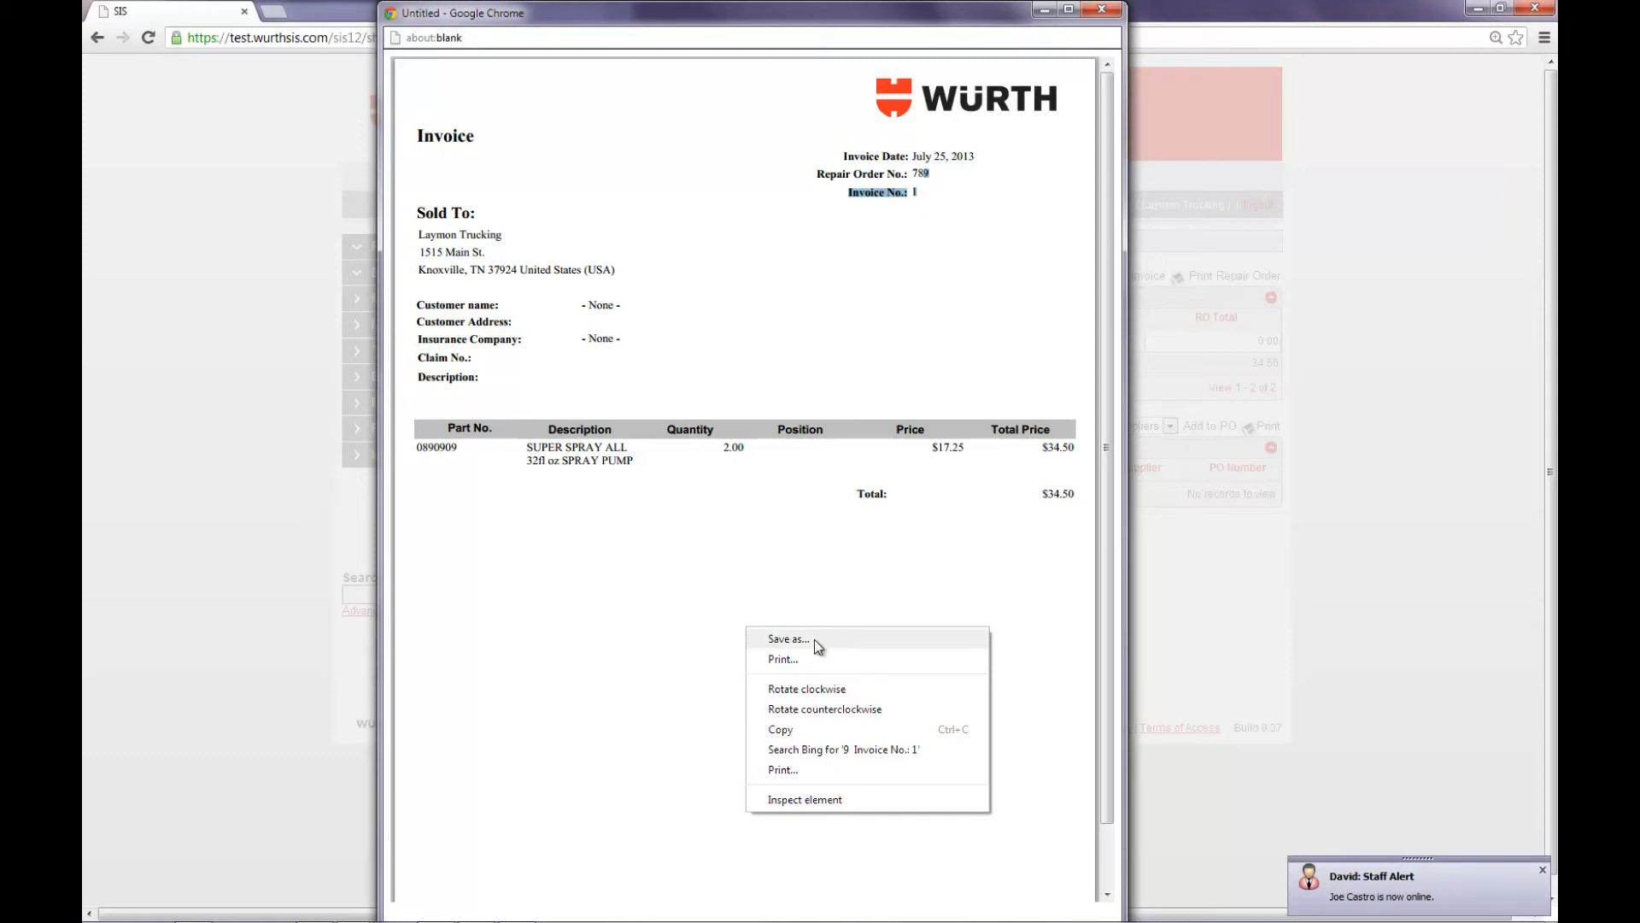
left_click(627, 608)
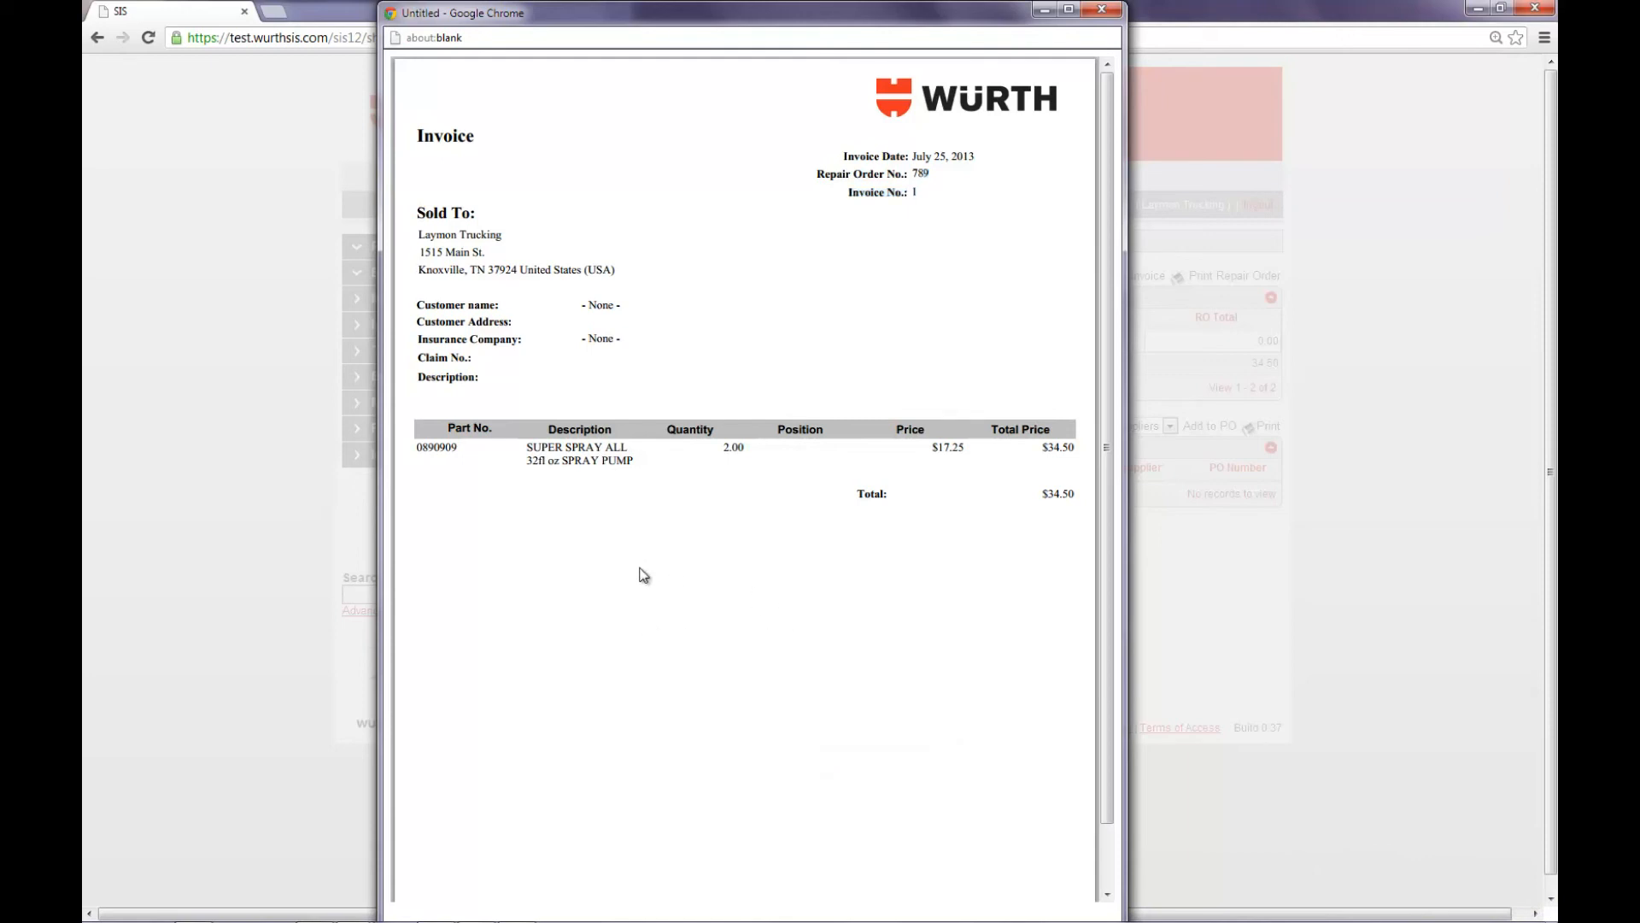
right_click(791, 581)
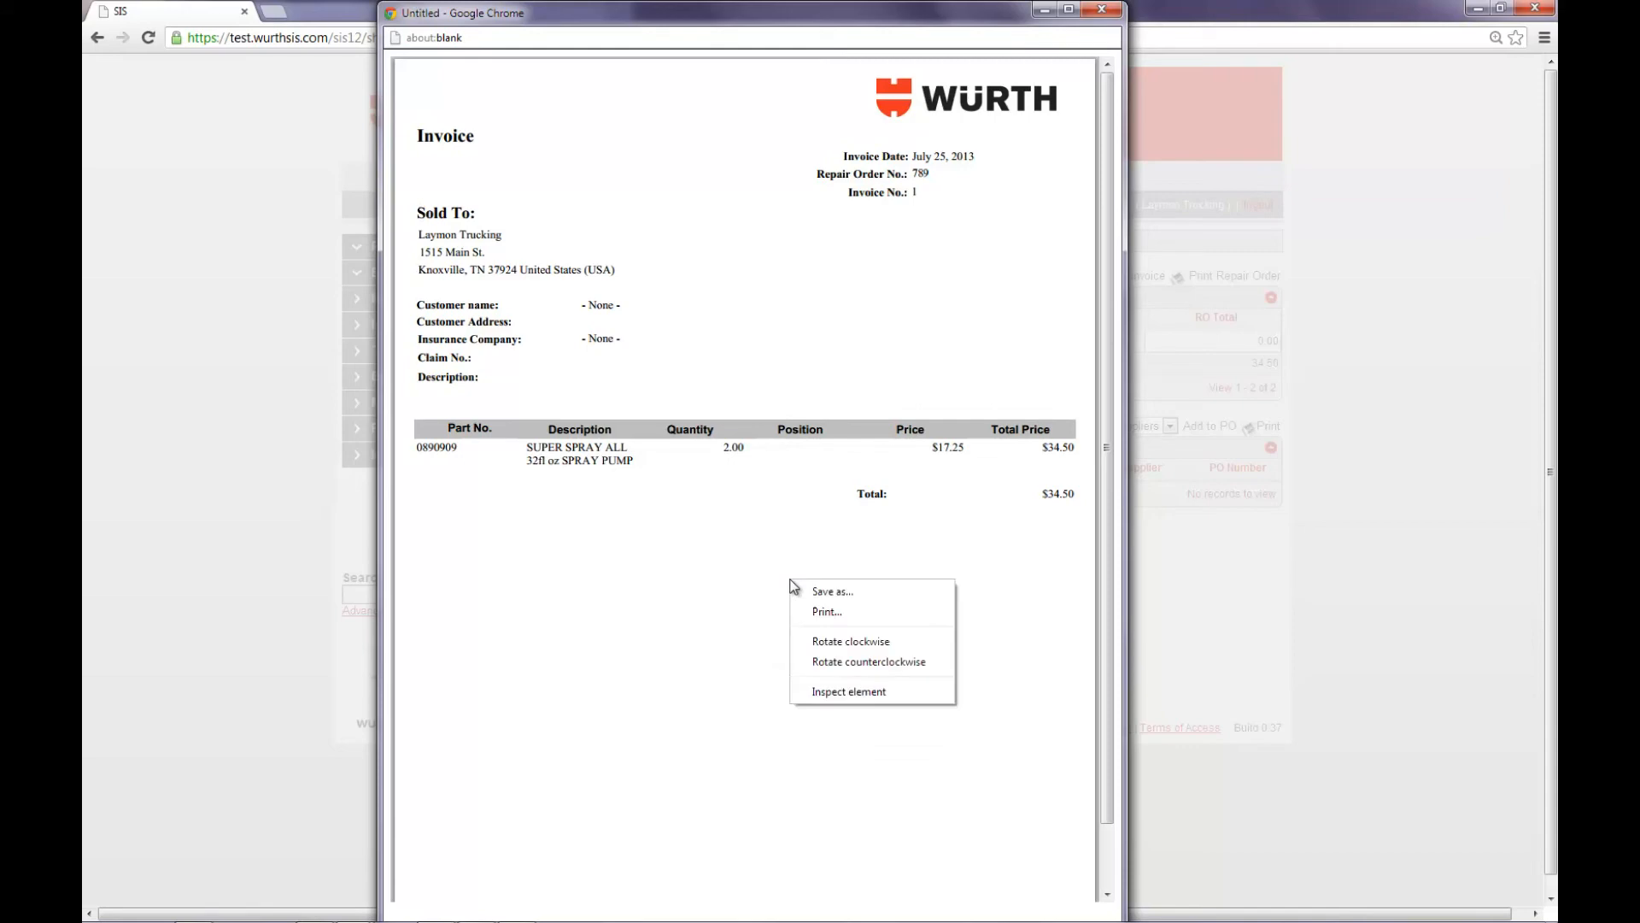
left_click(723, 647)
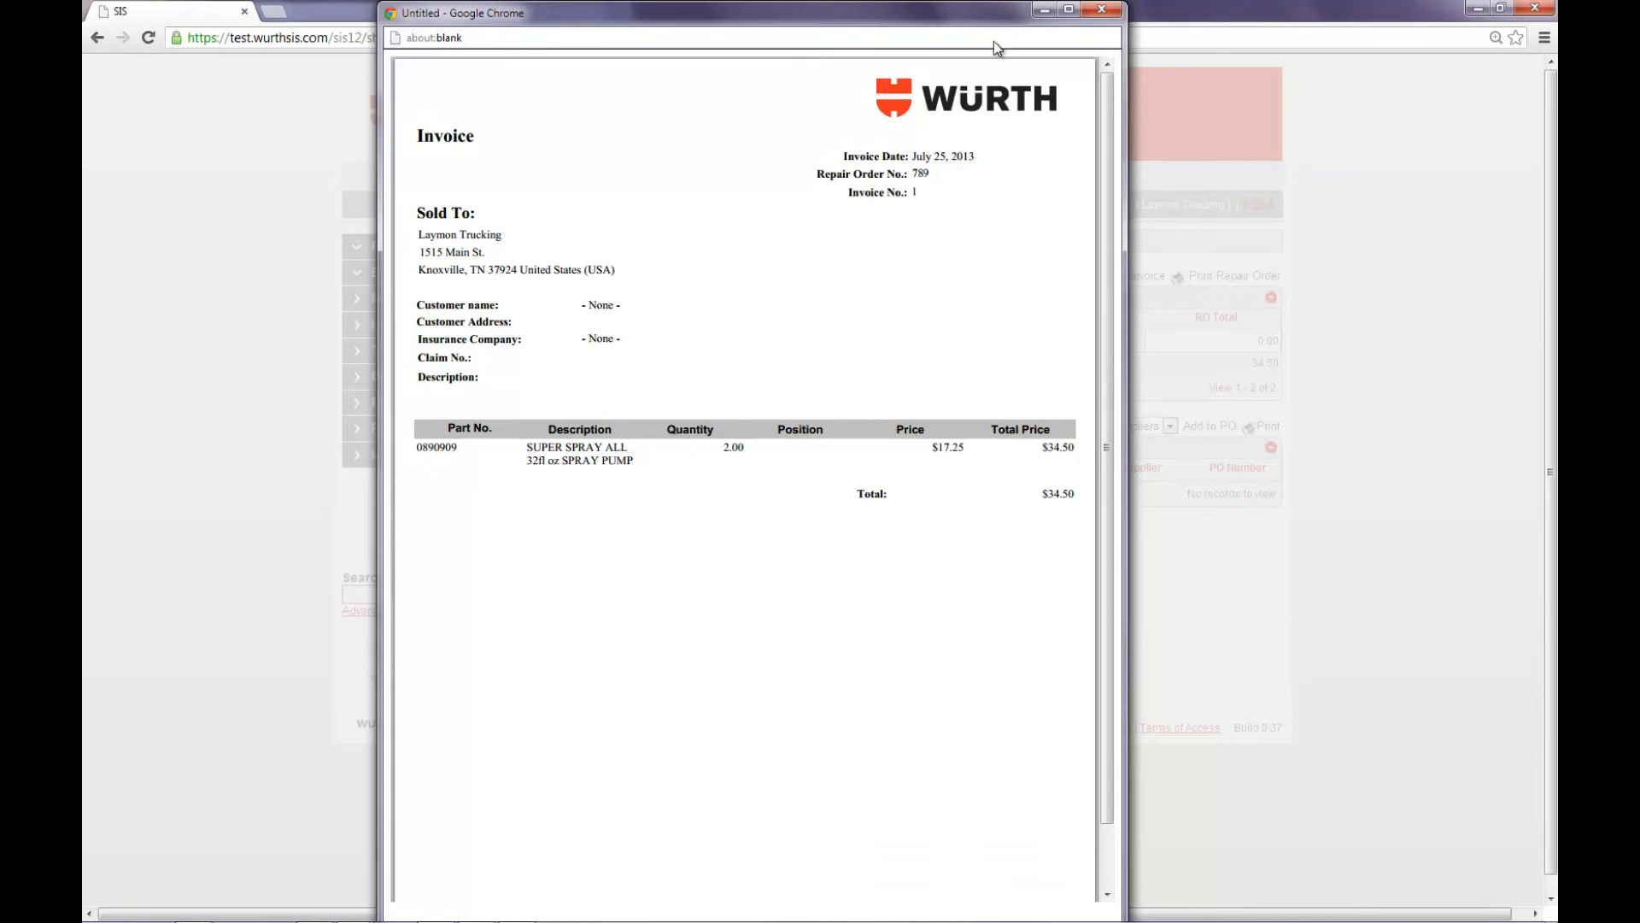
left_click(1101, 10)
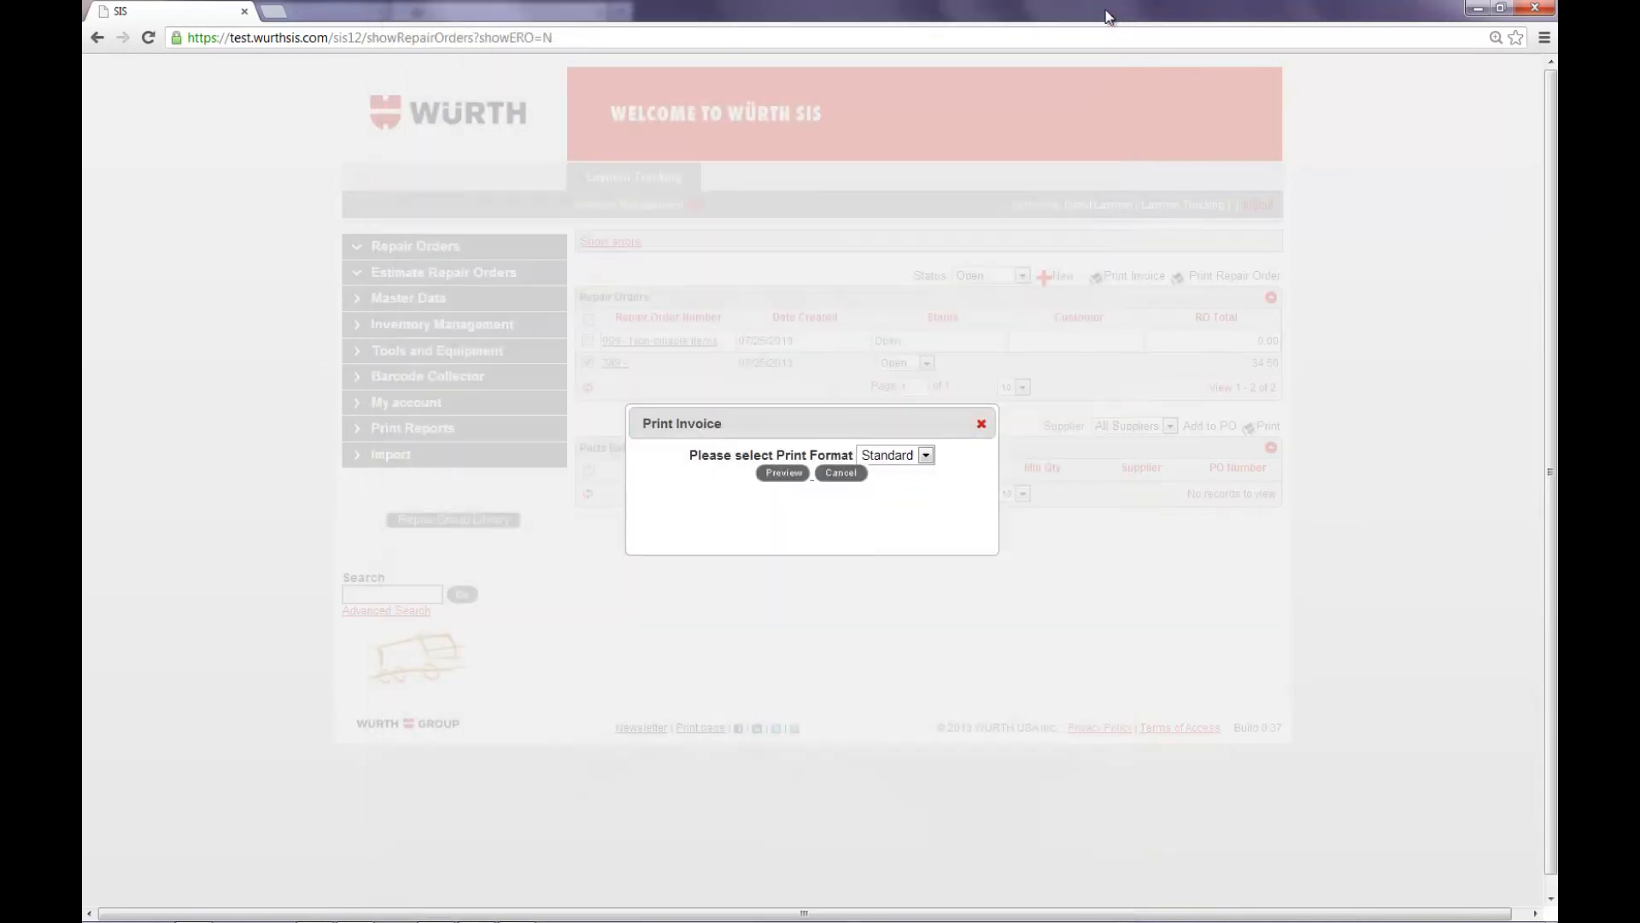
left_click(840, 474)
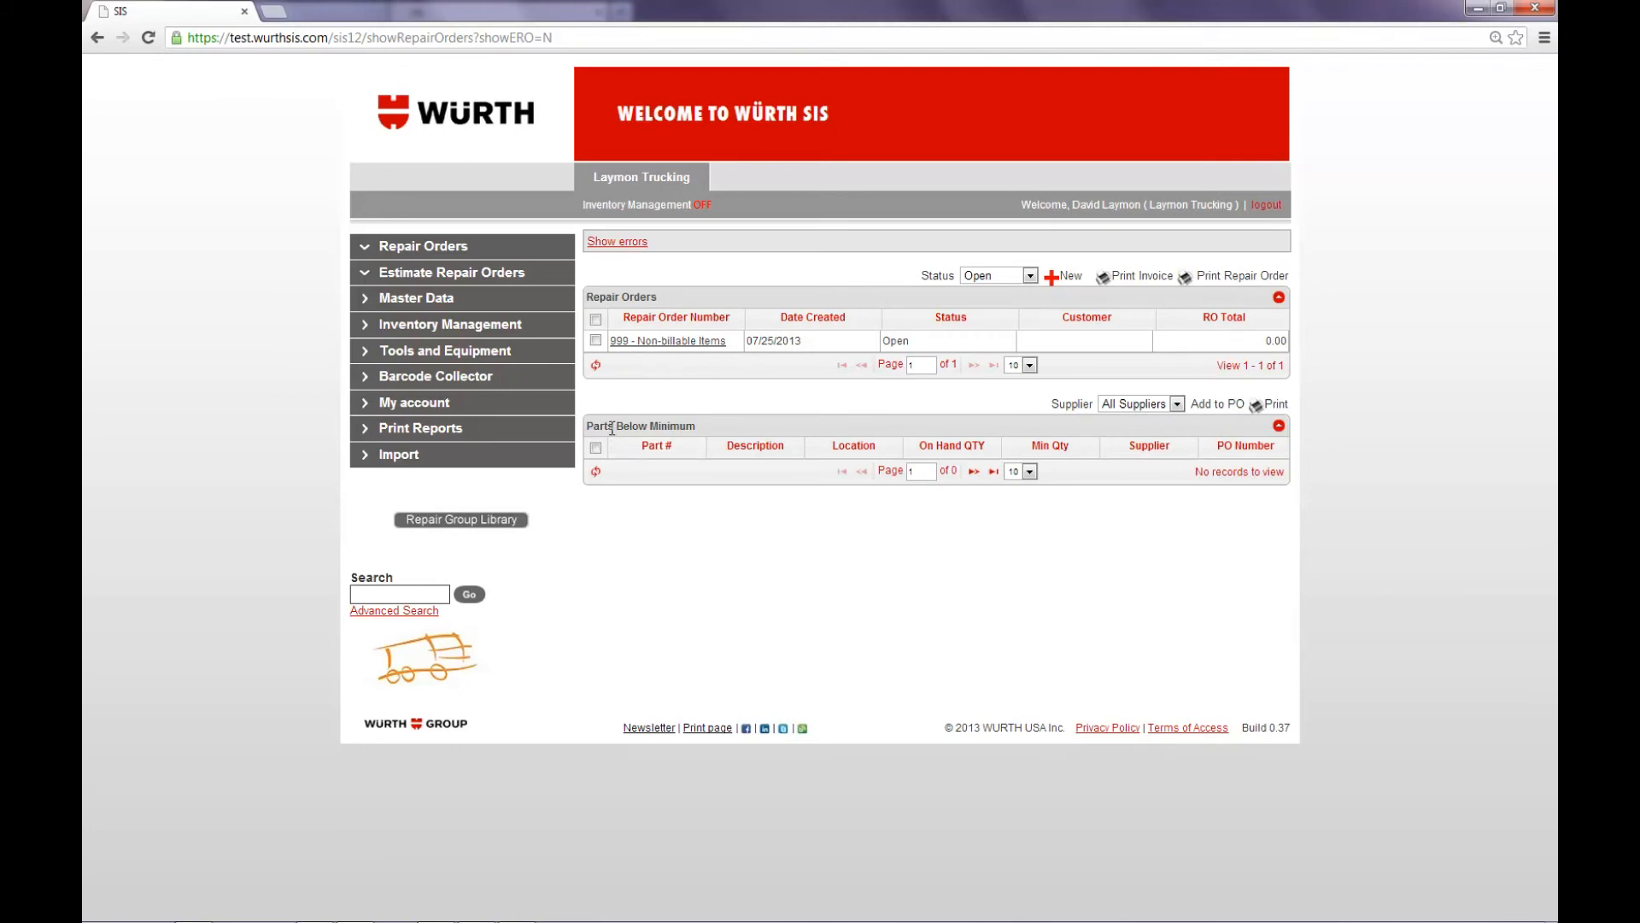
Step: Filter the repair orders by Closed status and open the invoiced repair order
left_click(1031, 276)
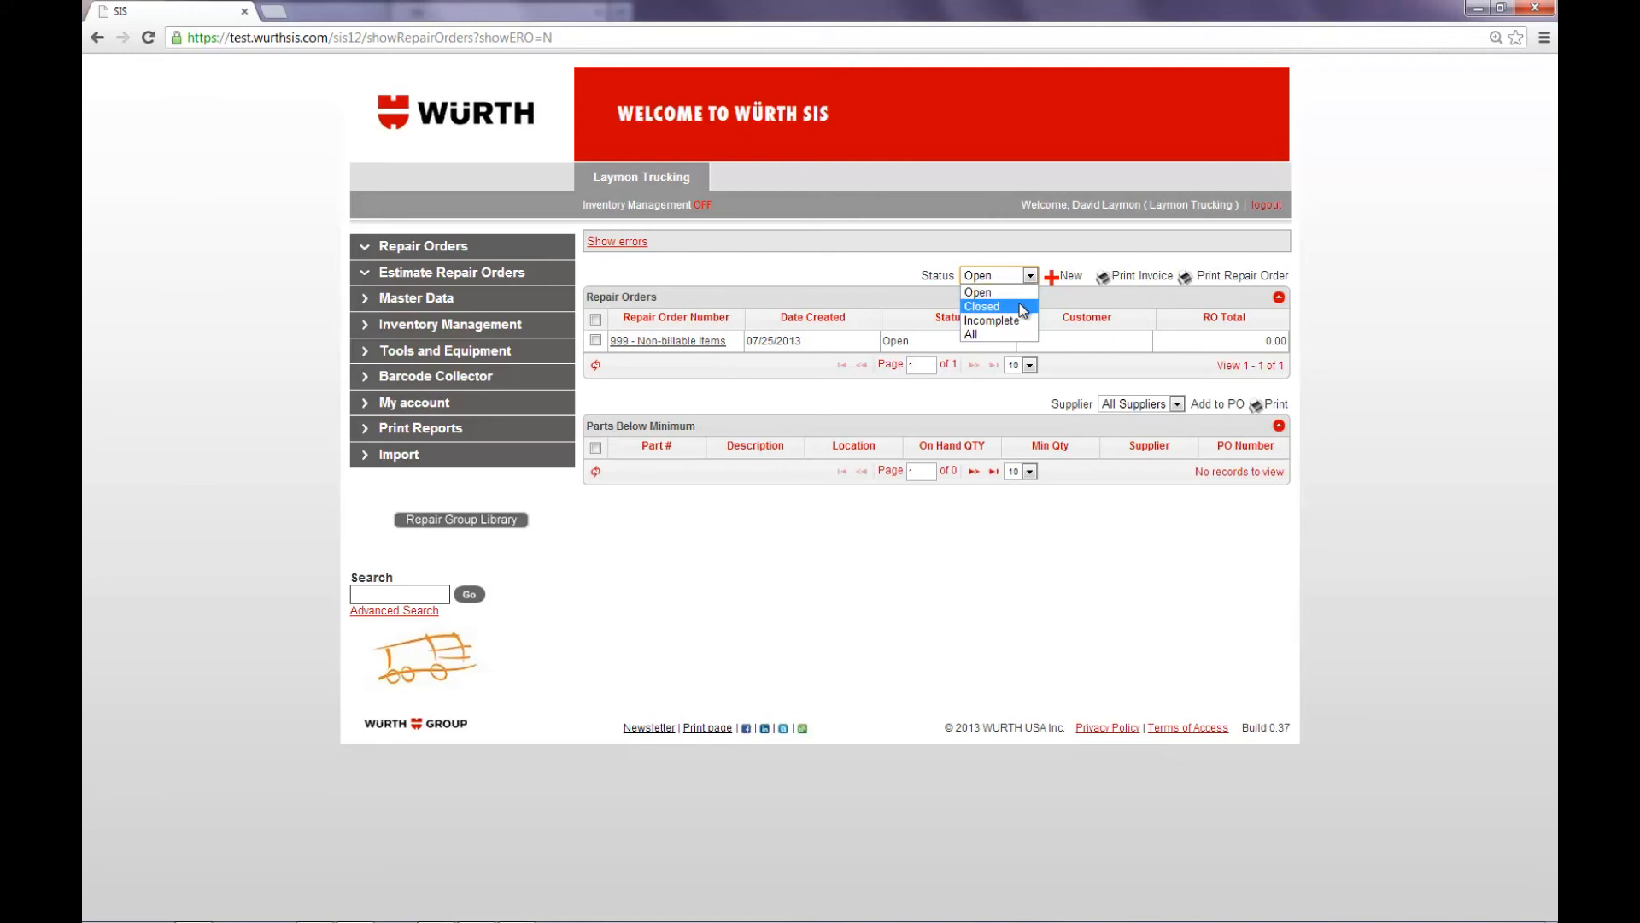
left_click(1023, 306)
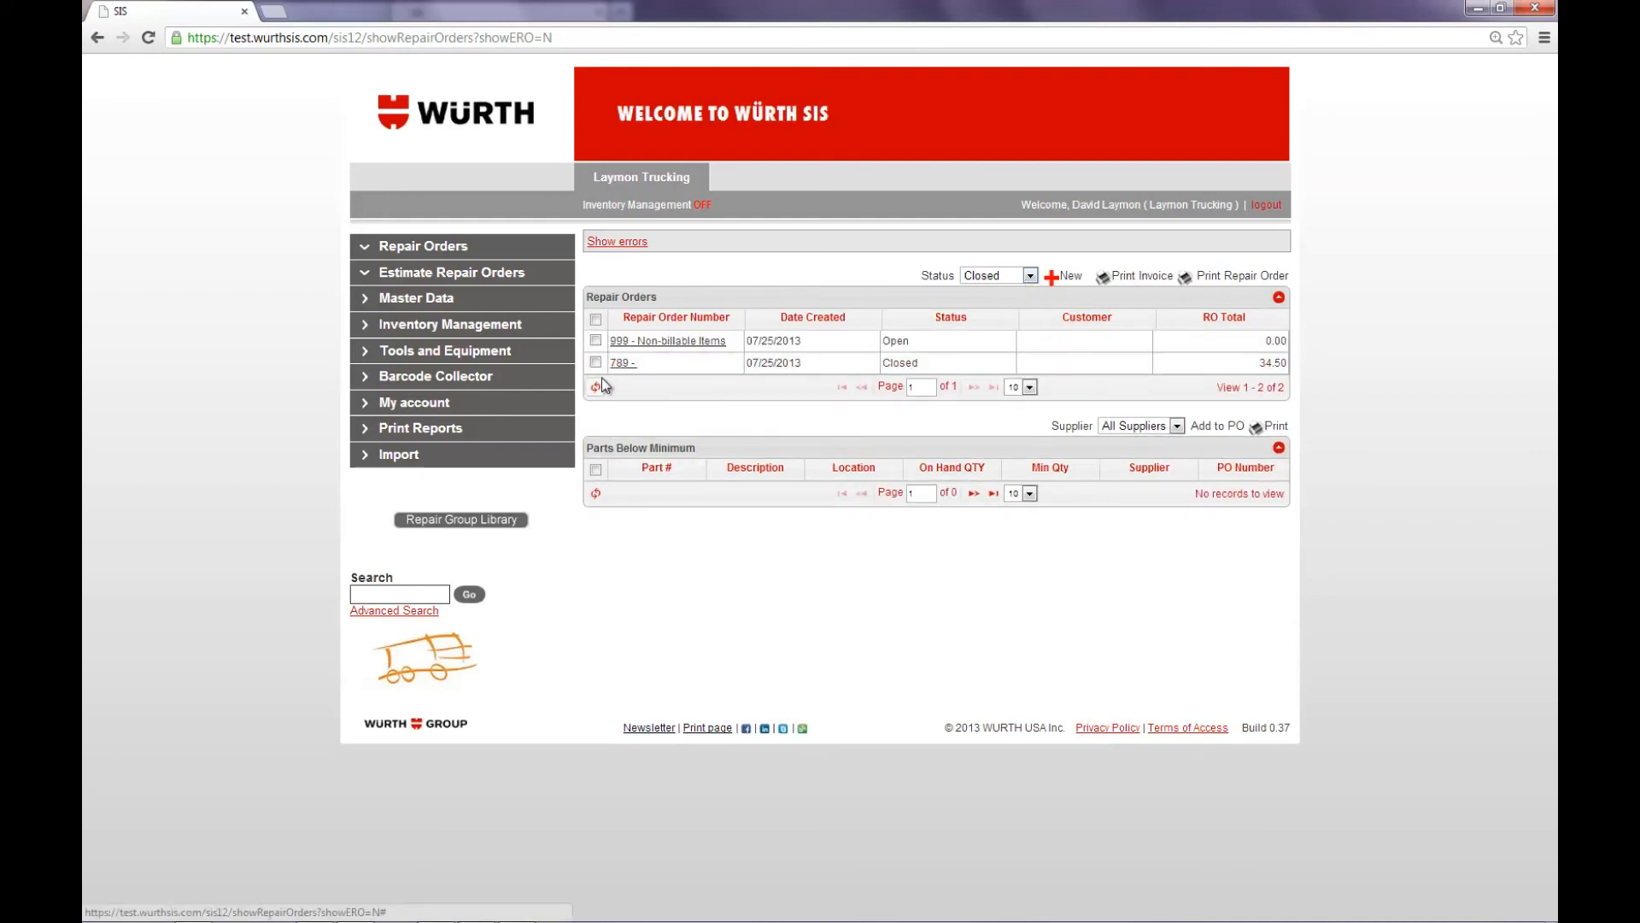
left_click(619, 362)
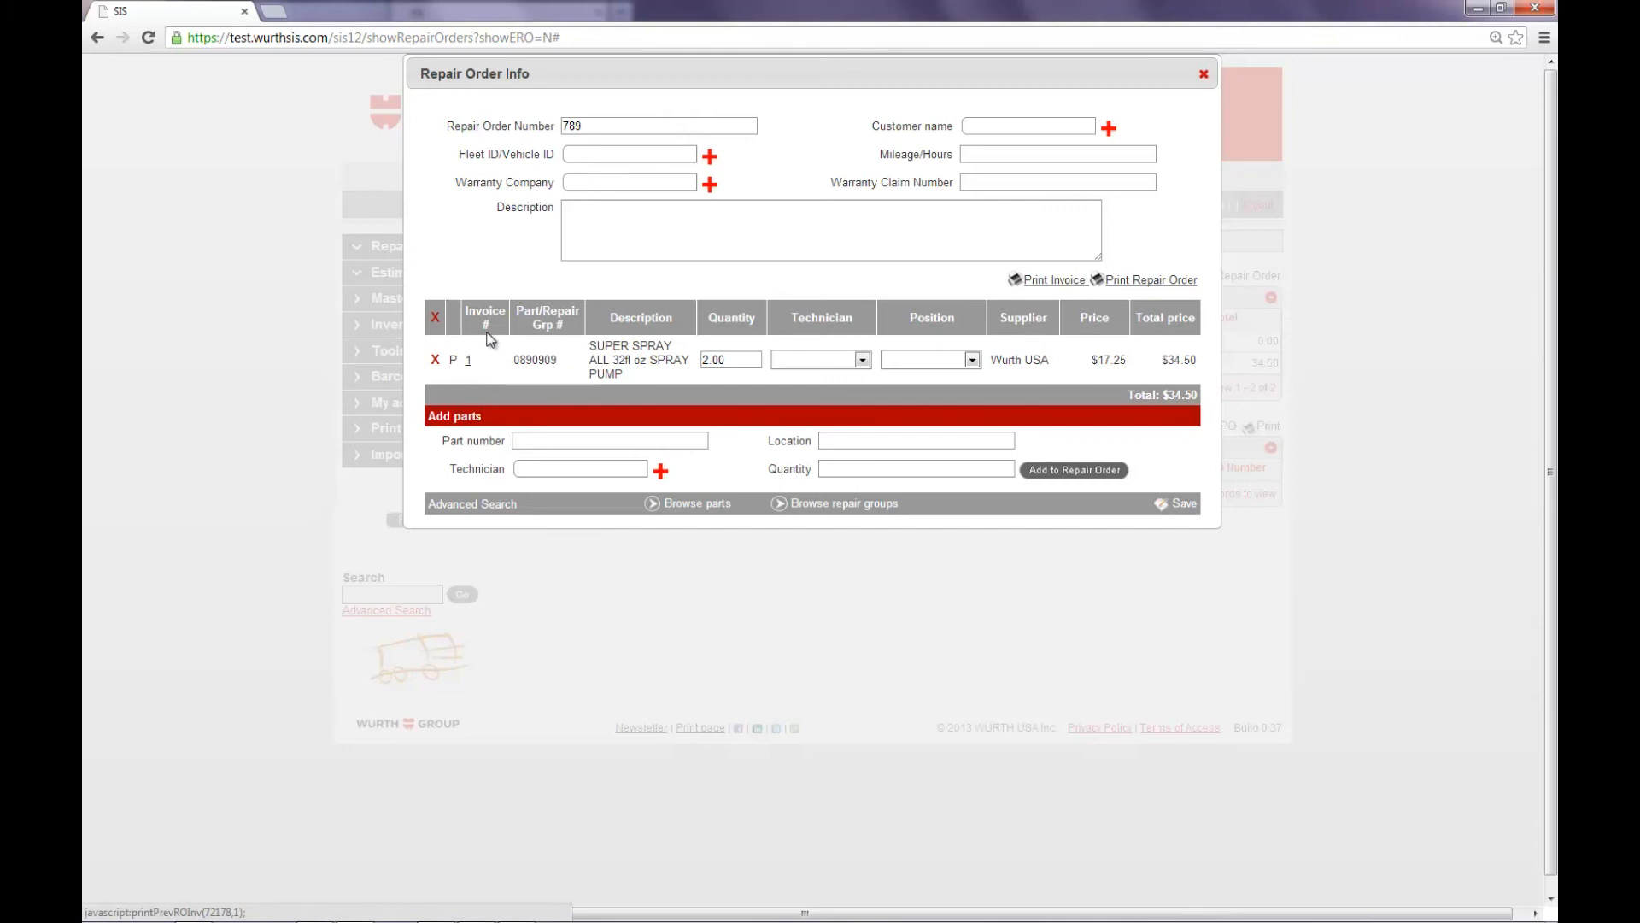
Step: Preview the existing invoice of the part line again using the Extended print format
left_click(468, 361)
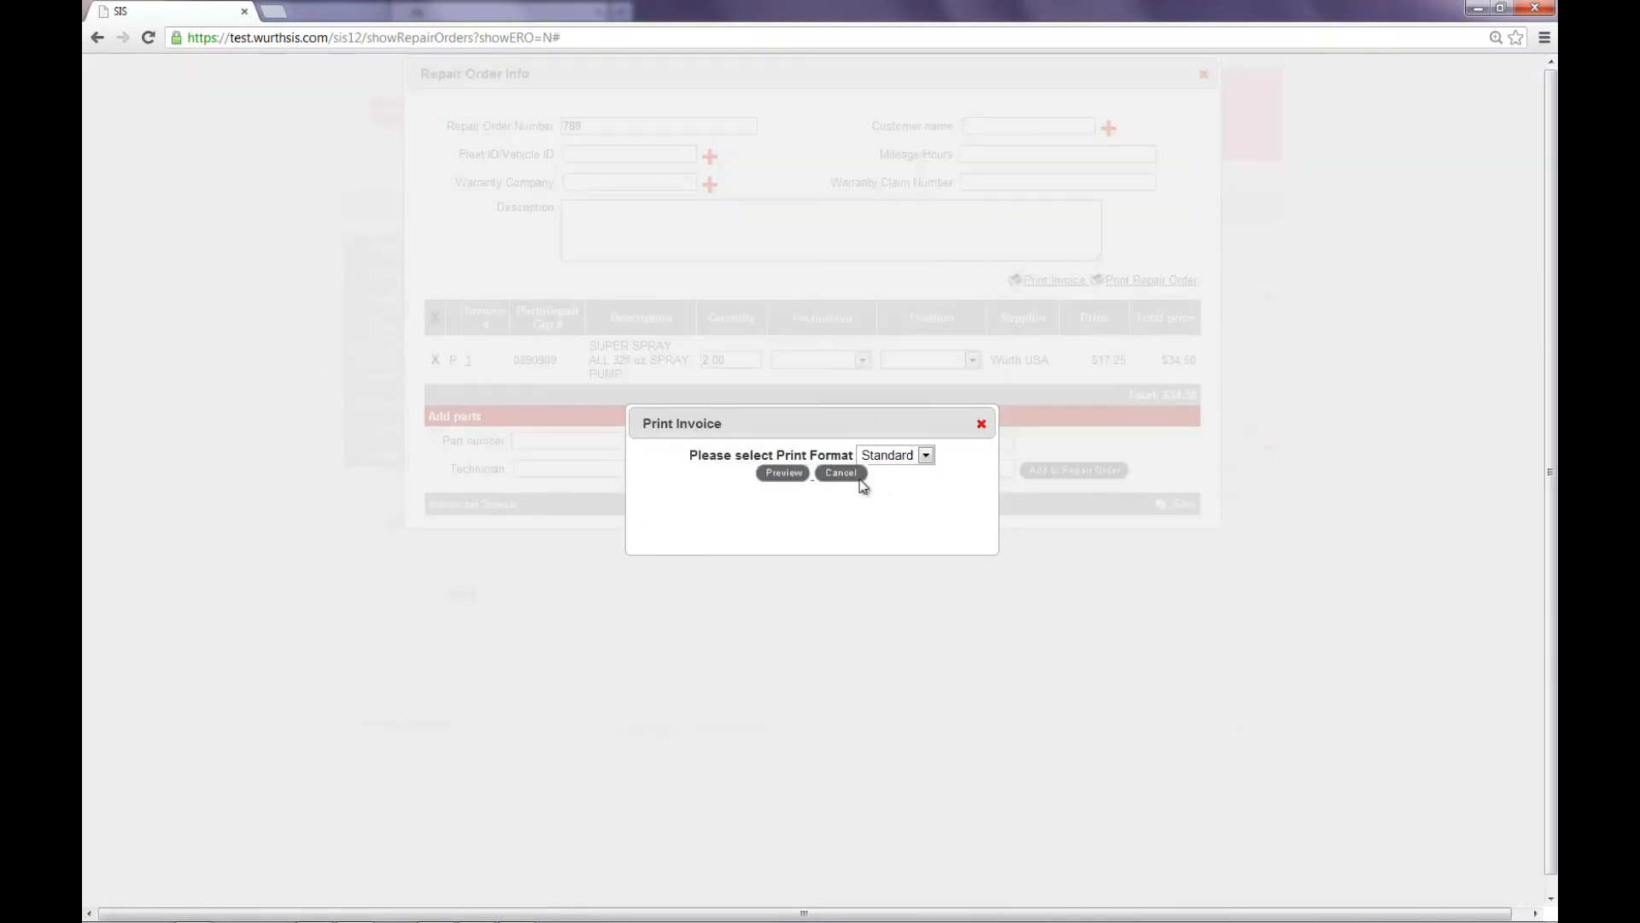
left_click(925, 456)
left_click(924, 505)
left_click(781, 474)
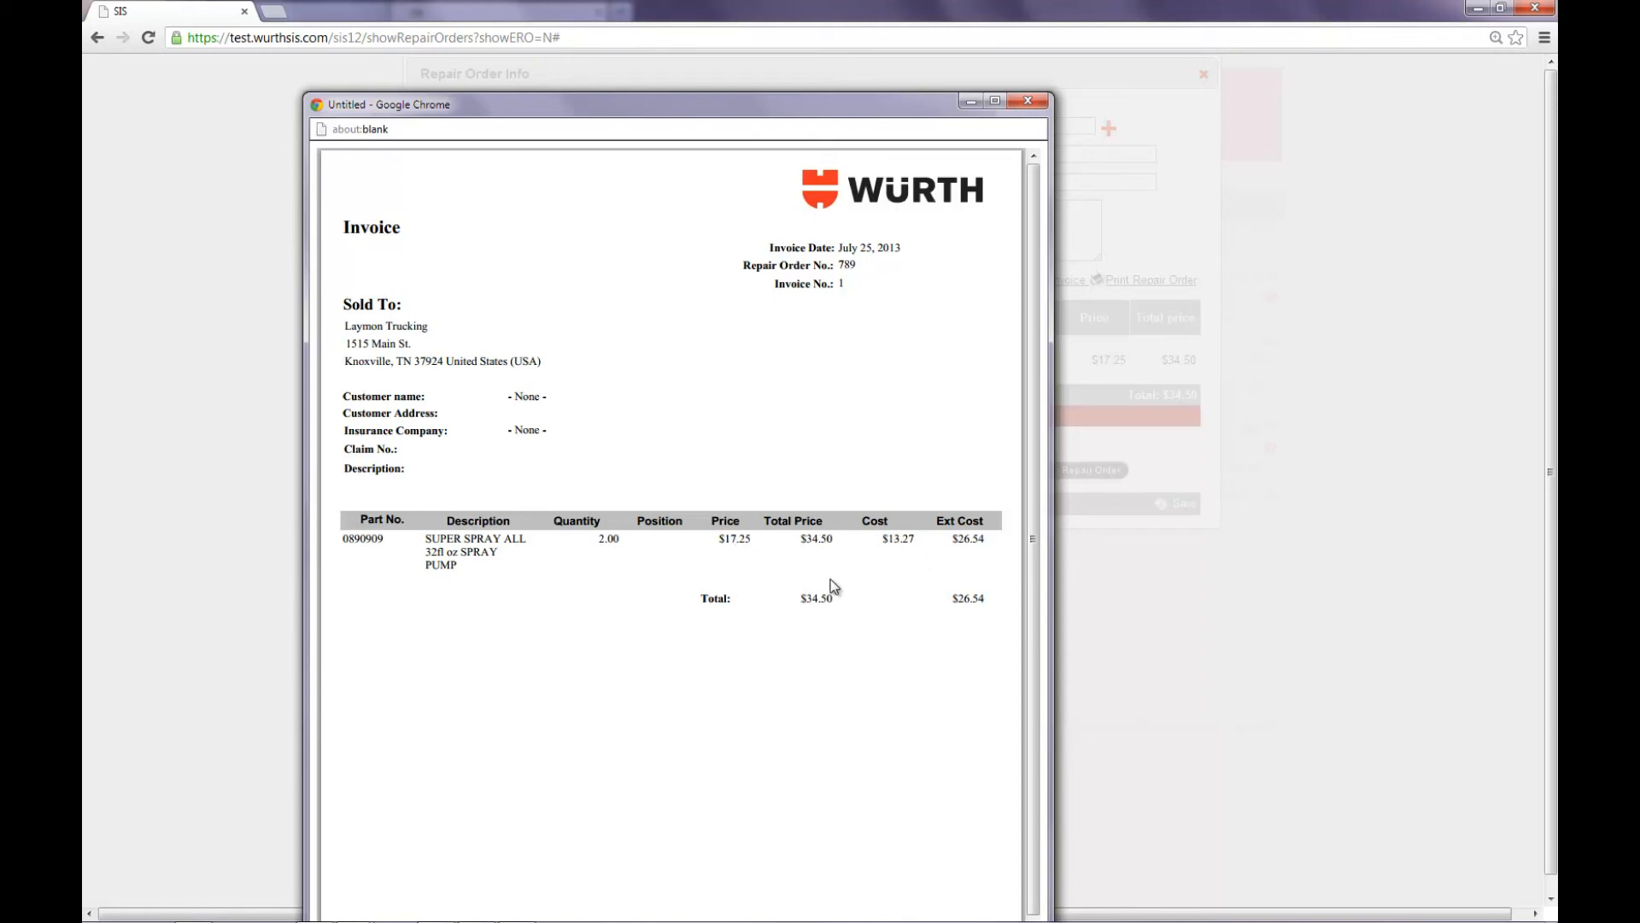
Step: Review the price and cost figures on the extended invoice, and close the preview, the print dialog and the repair order
left_click_drag(718, 538, 997, 540)
left_click(1029, 100)
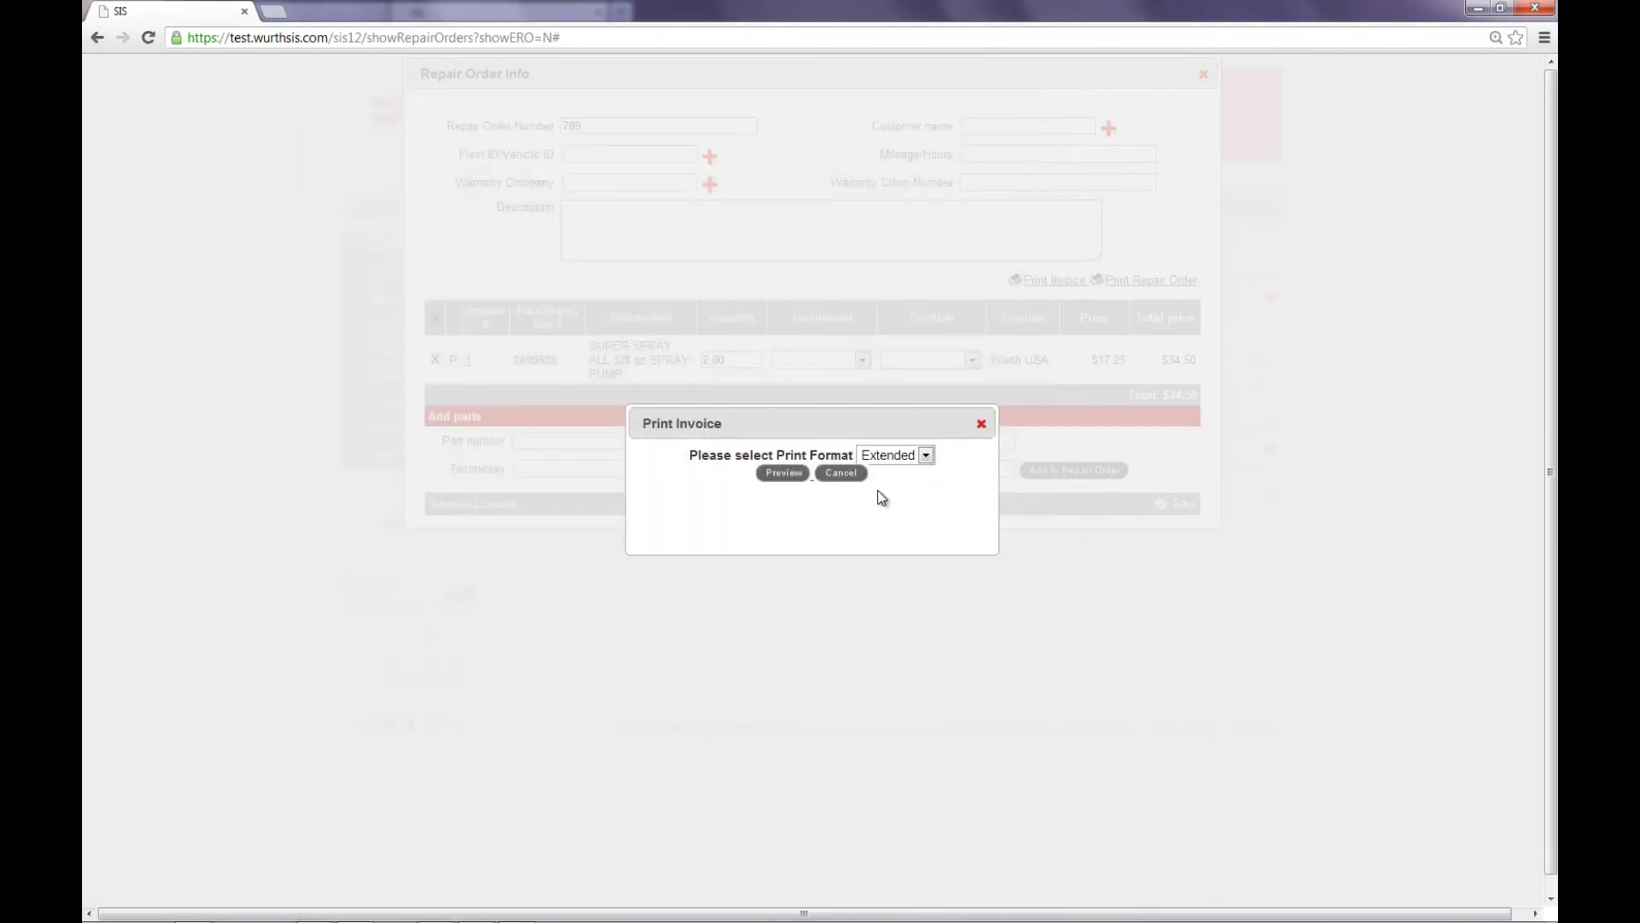
left_click(844, 473)
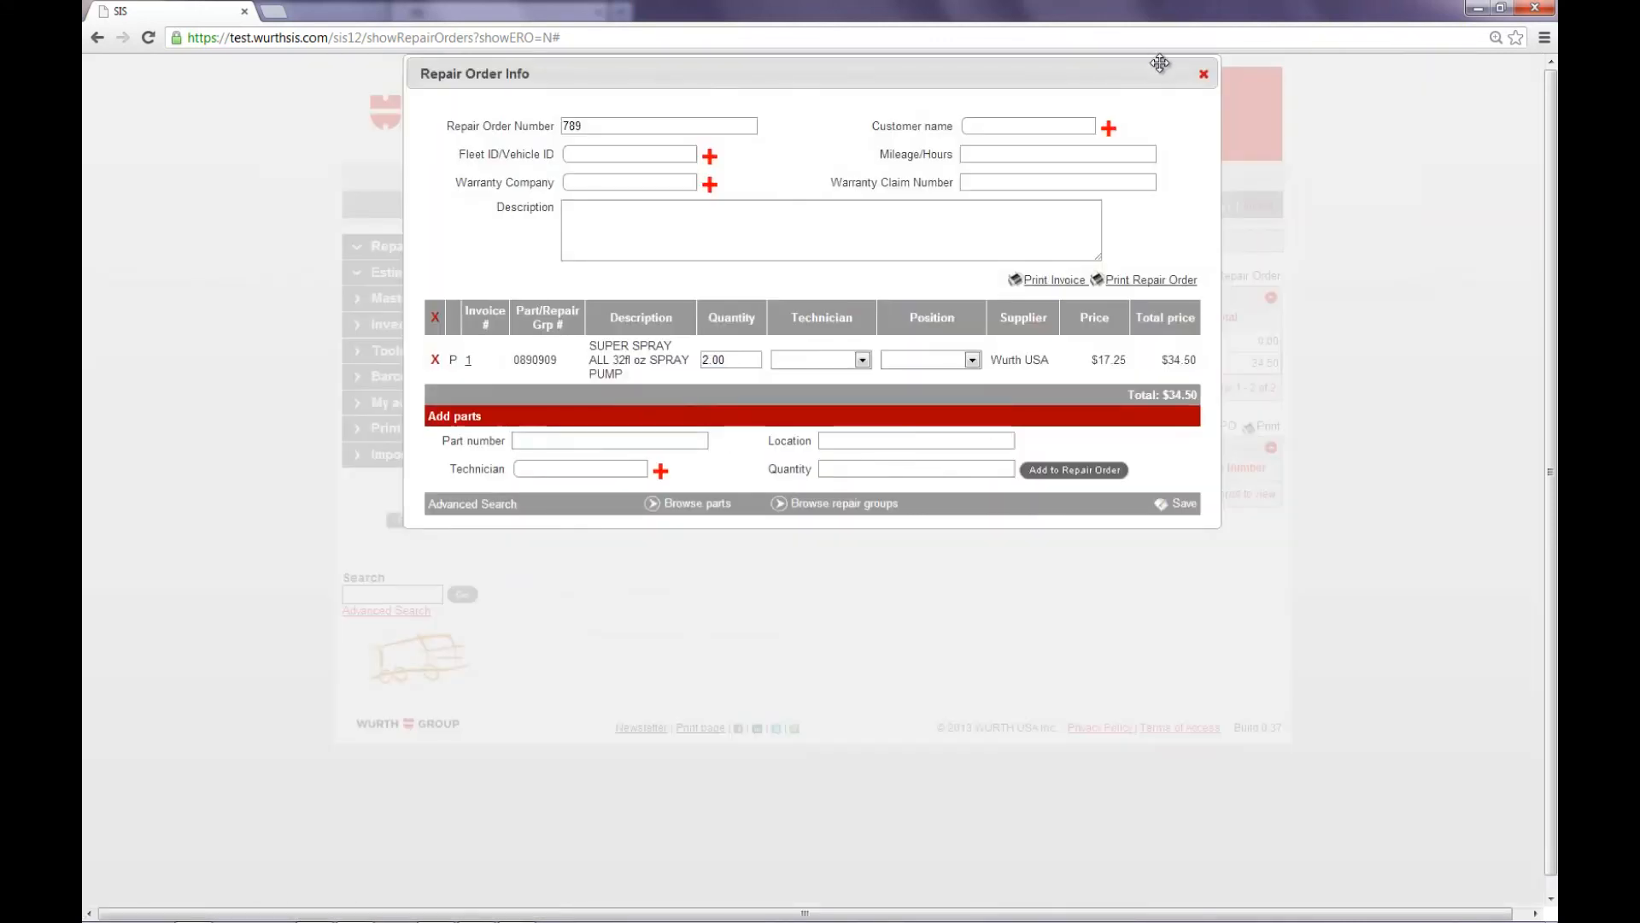
left_click(1204, 74)
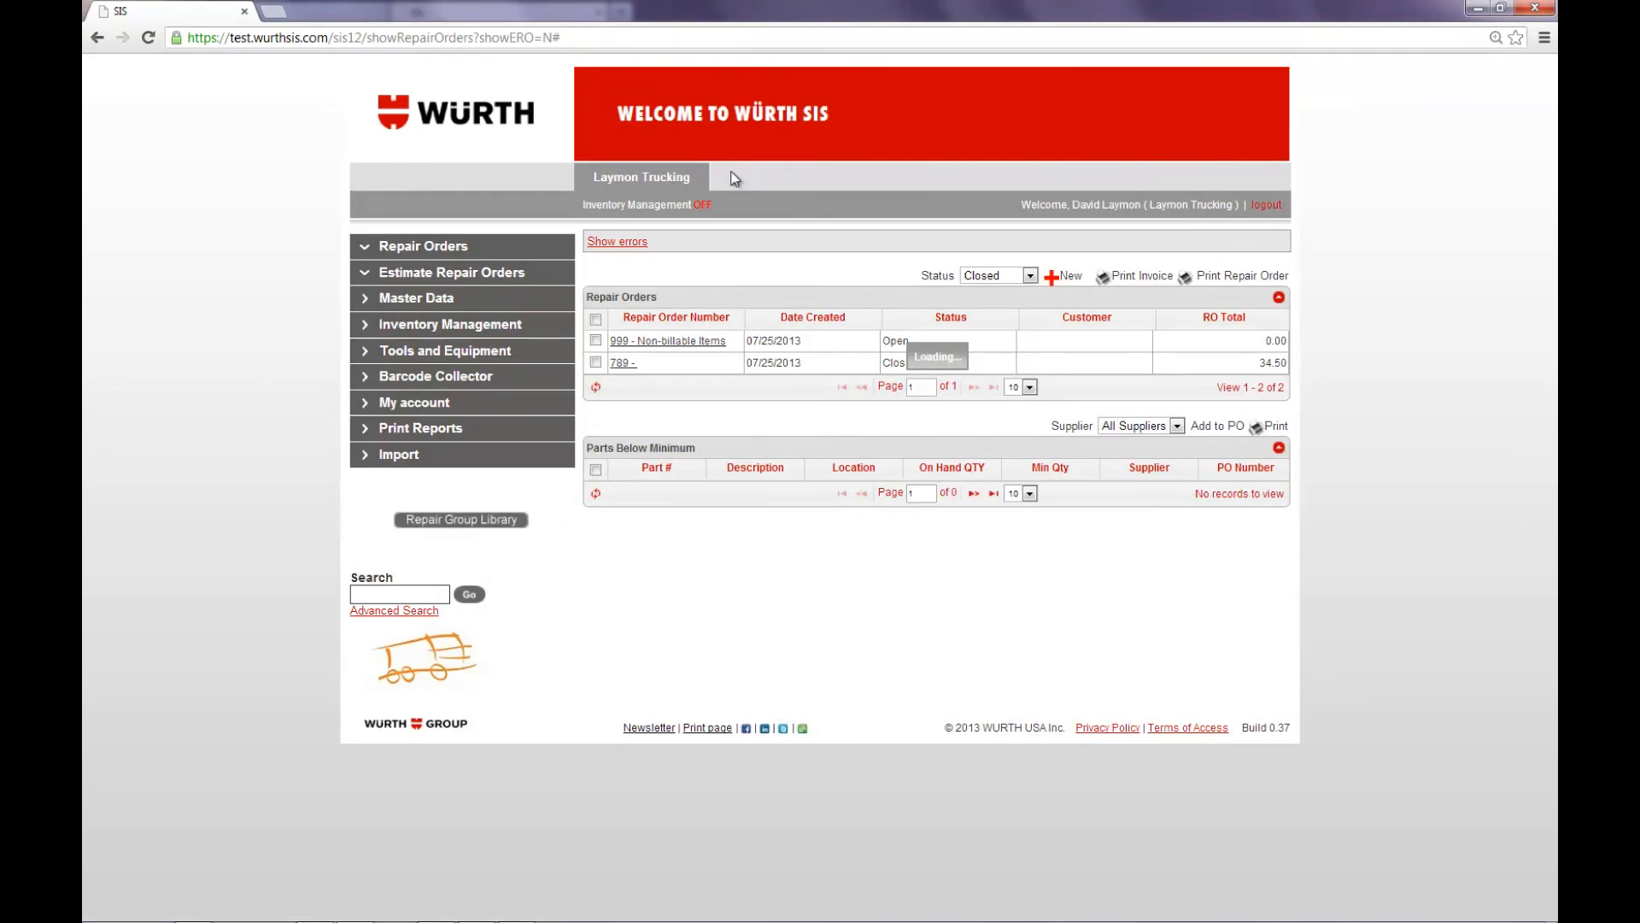